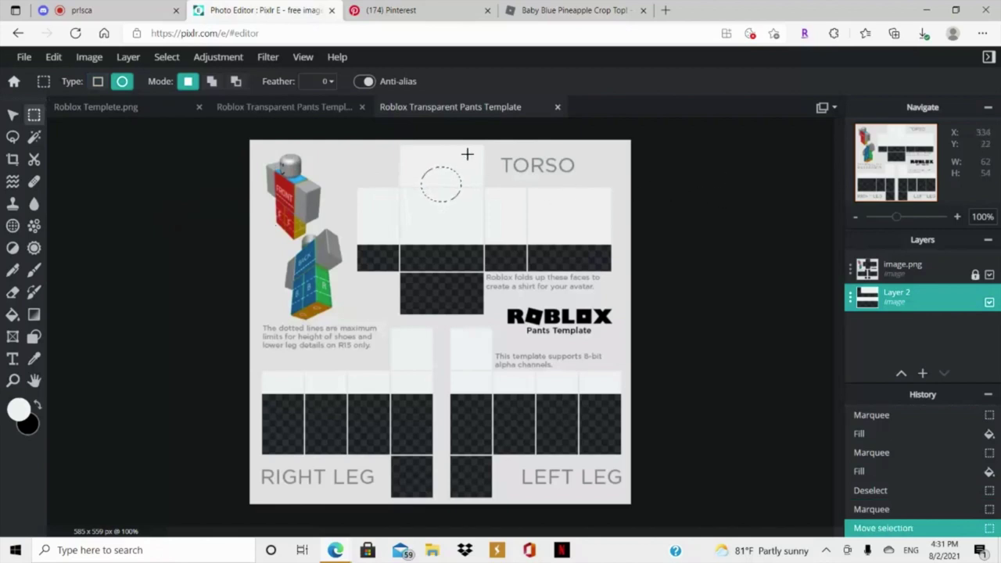
Clear the circular selection from the white torso fill to cut out a neckline, and remove the selection.
key(Delete)
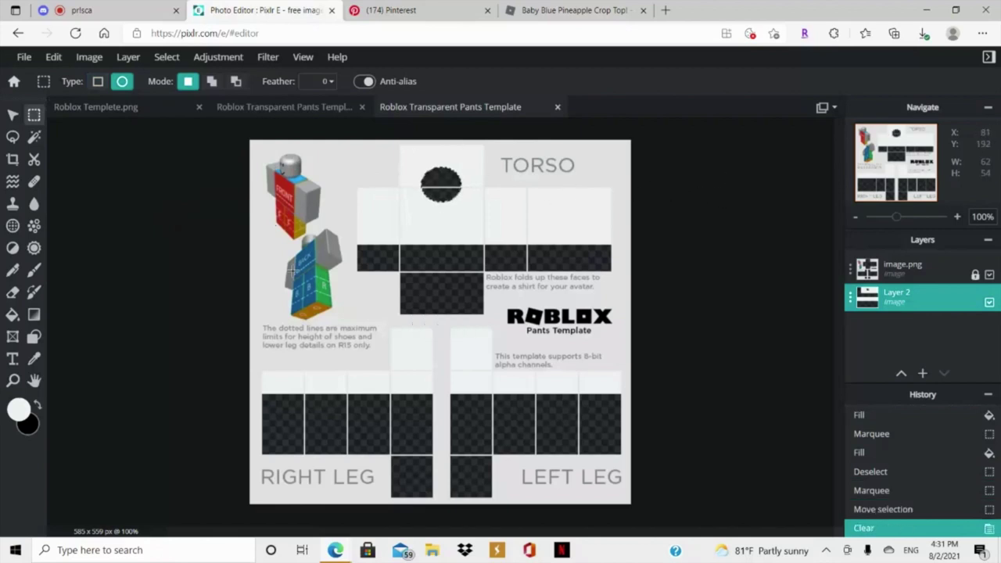
click(157, 316)
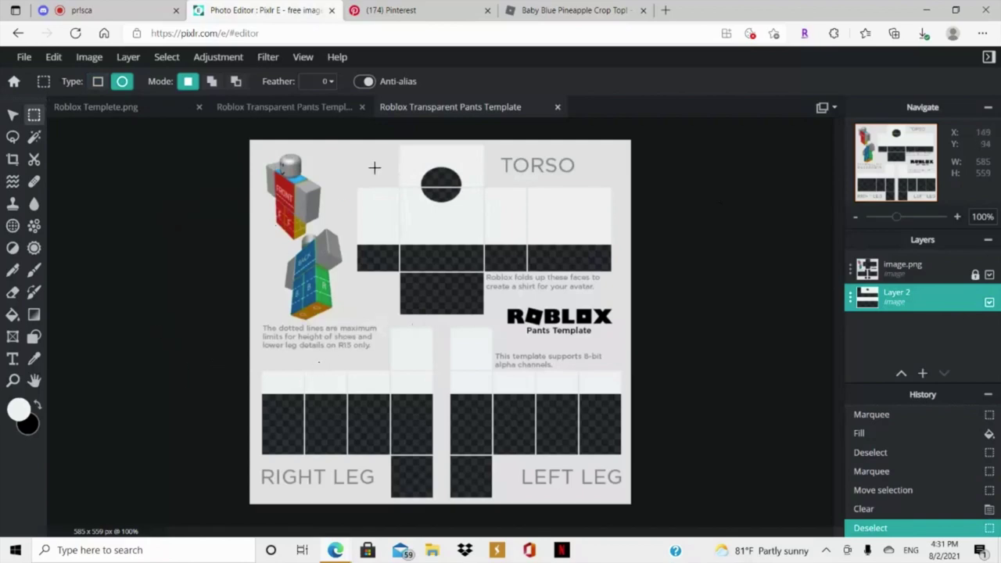
Search the web in a new browser tab for "champion logo png" and show the image results.
click(666, 10)
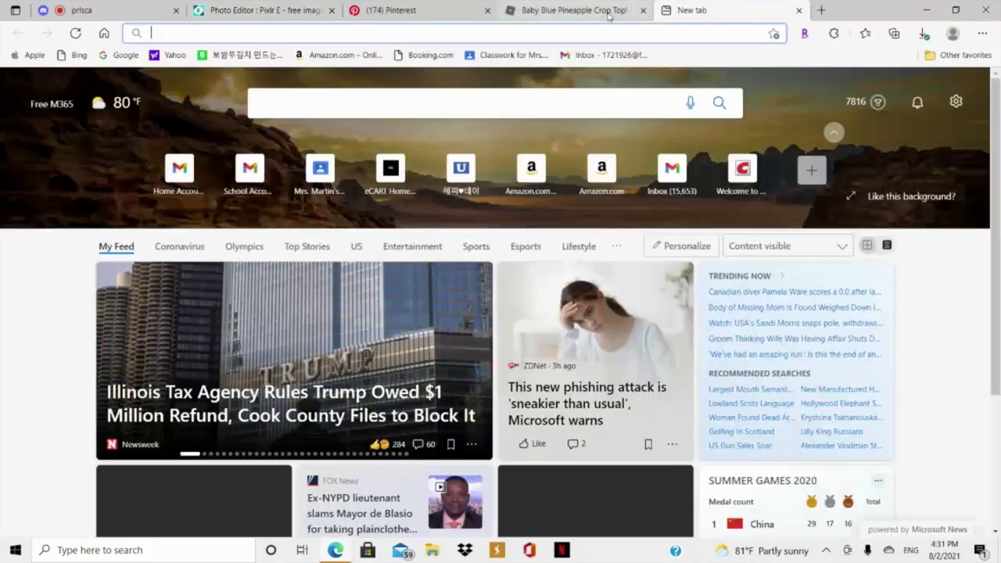
text(champ)
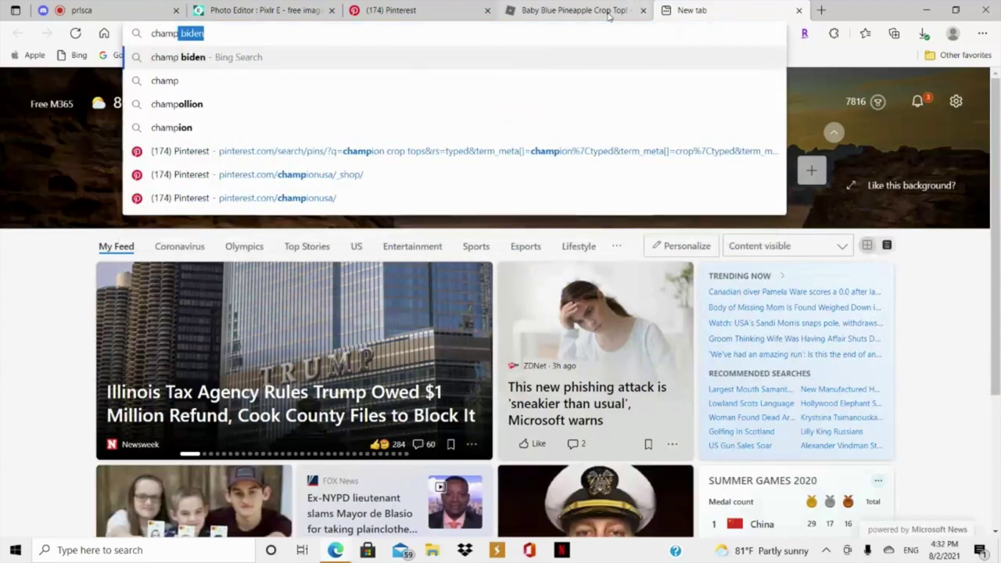
text(ion logo)
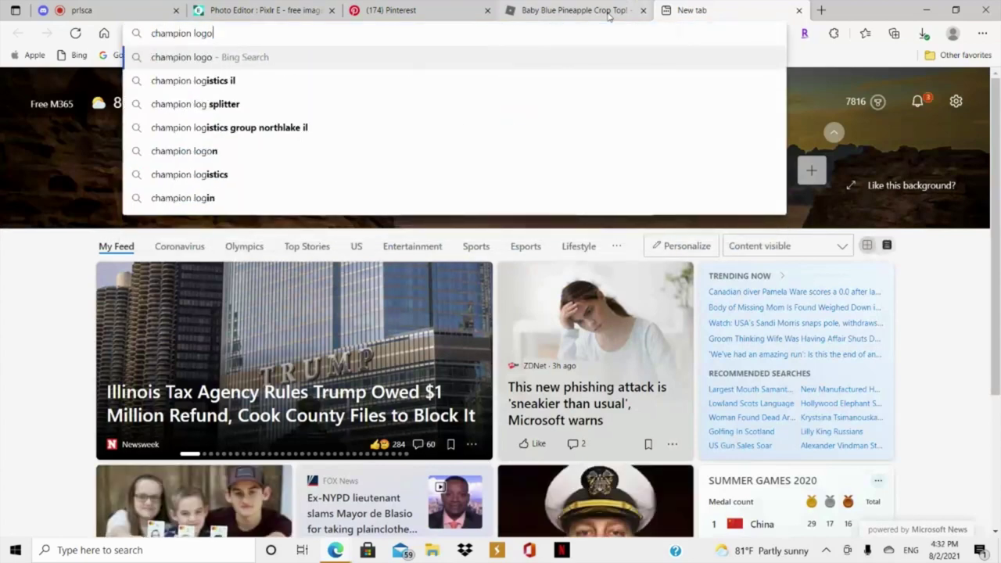
text( png)
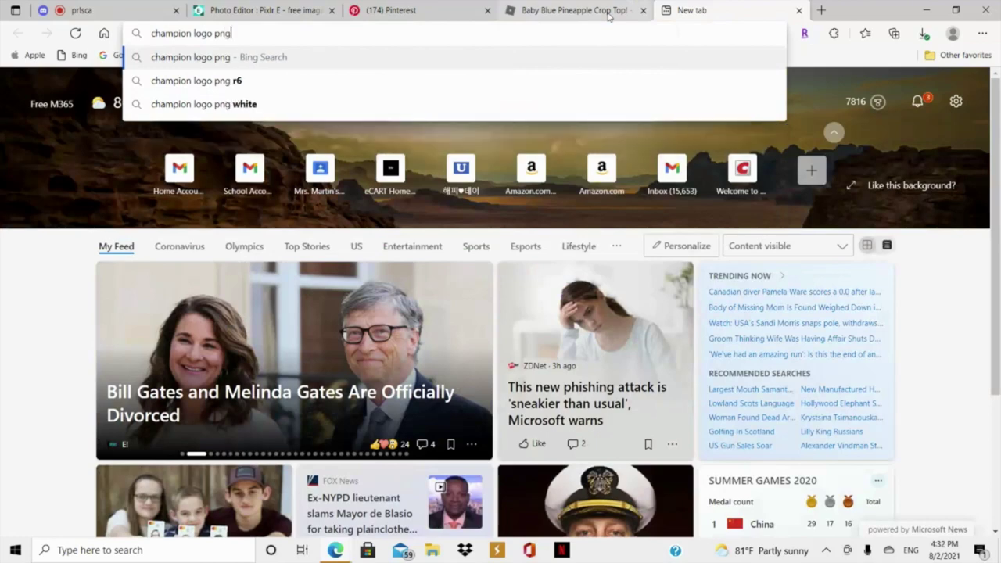
key(Return)
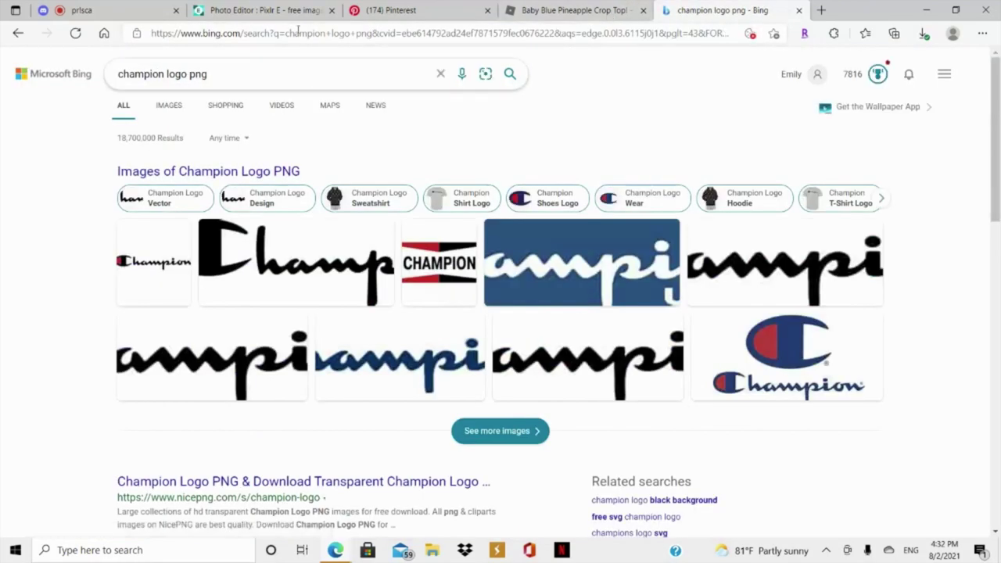
click(172, 107)
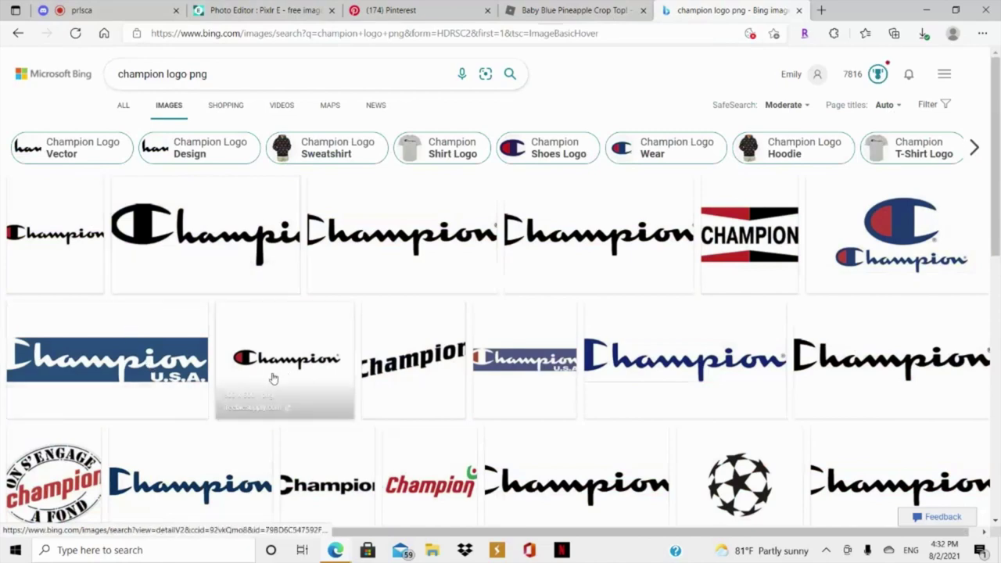
Open the transparent Champion wordmark with the red and black C from the image results and copy the image.
click(266, 362)
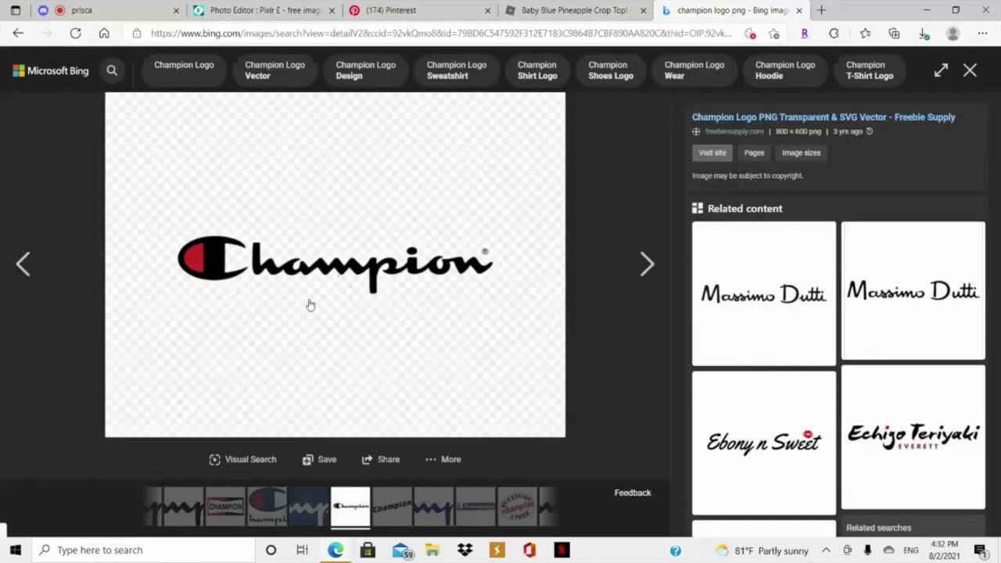
right_click(320, 267)
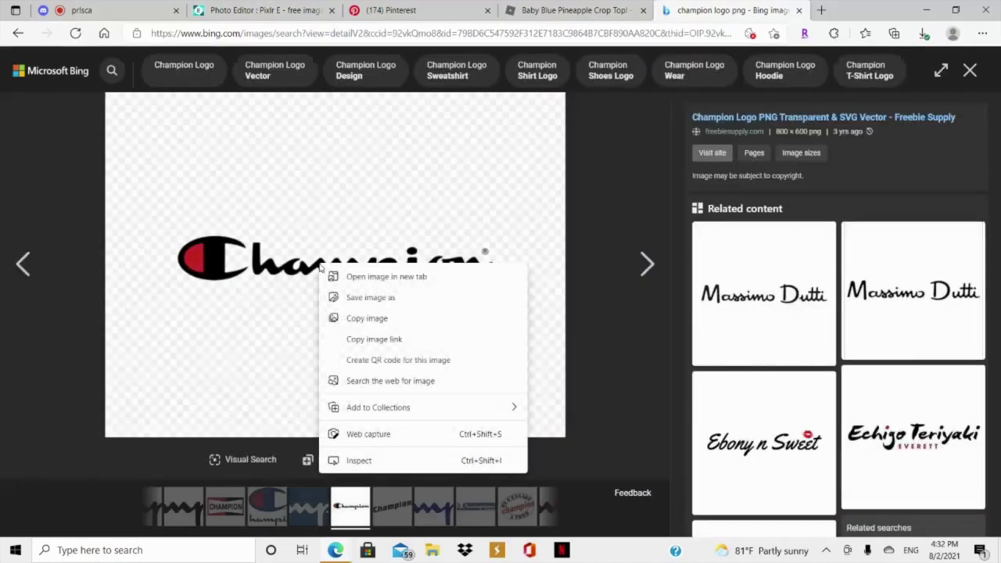
click(359, 319)
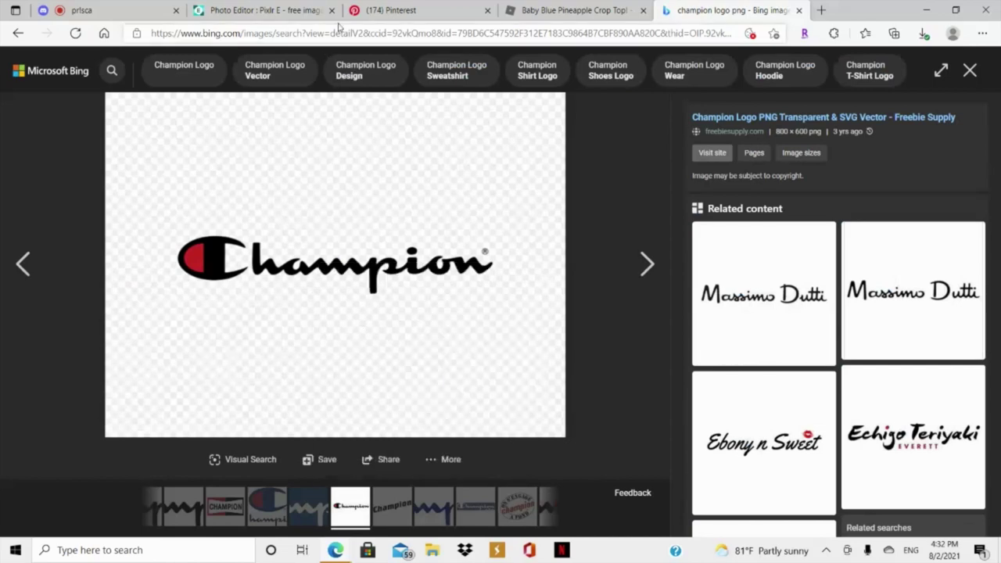
Switch back to Pixlr, paste the Champion logo into the pants template, and move its layer above the template layer.
click(317, 10)
key(ctrl+v)
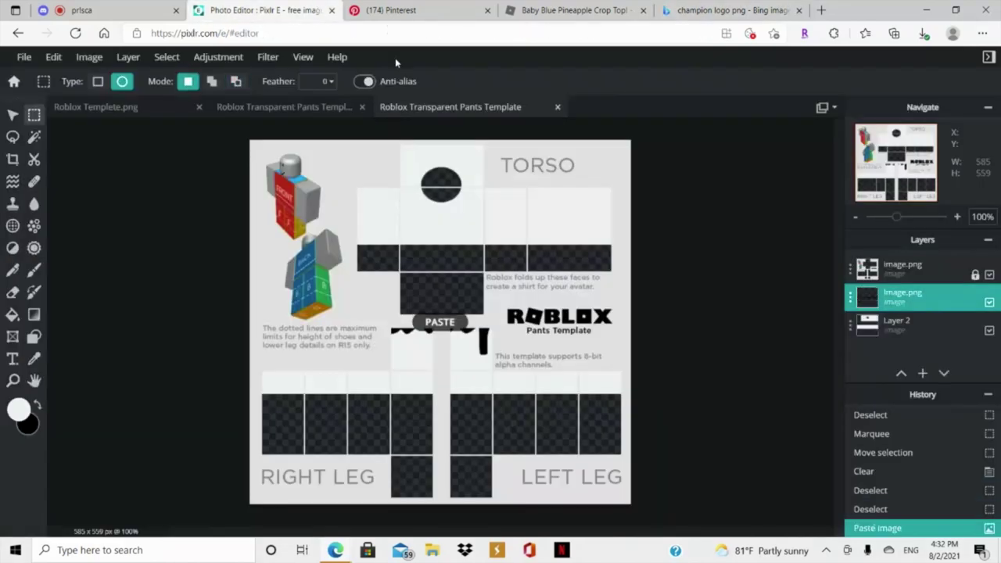
drag(912, 300, 912, 264)
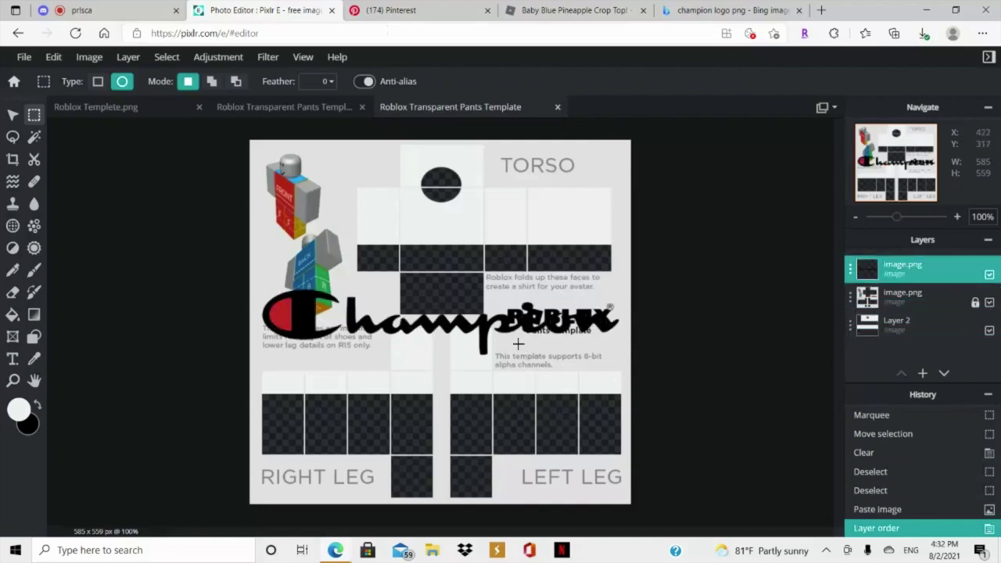
Scale the Champion logo down to fit the front torso panel and place it just below the neckline.
click(14, 117)
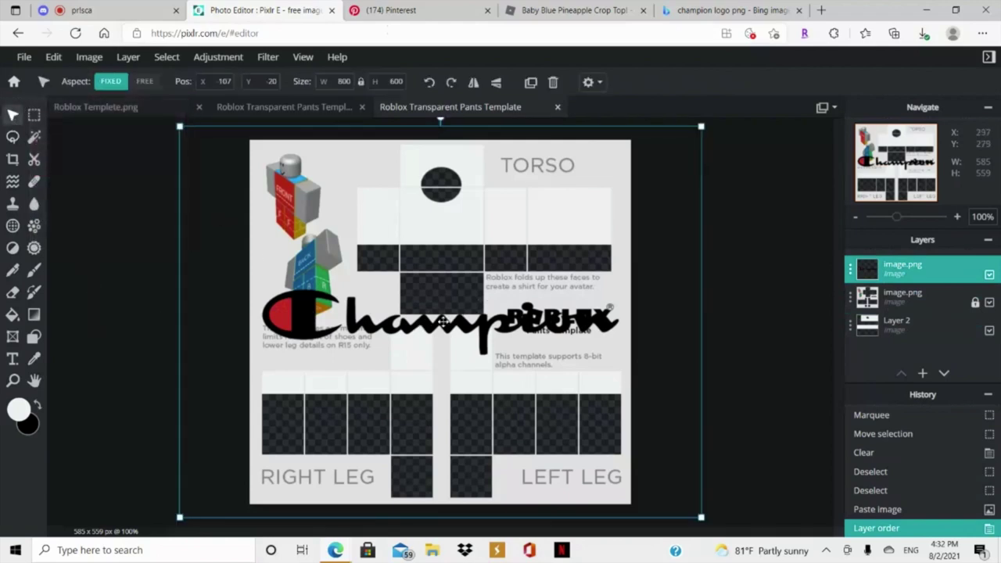
scroll(449, 328, down, 2)
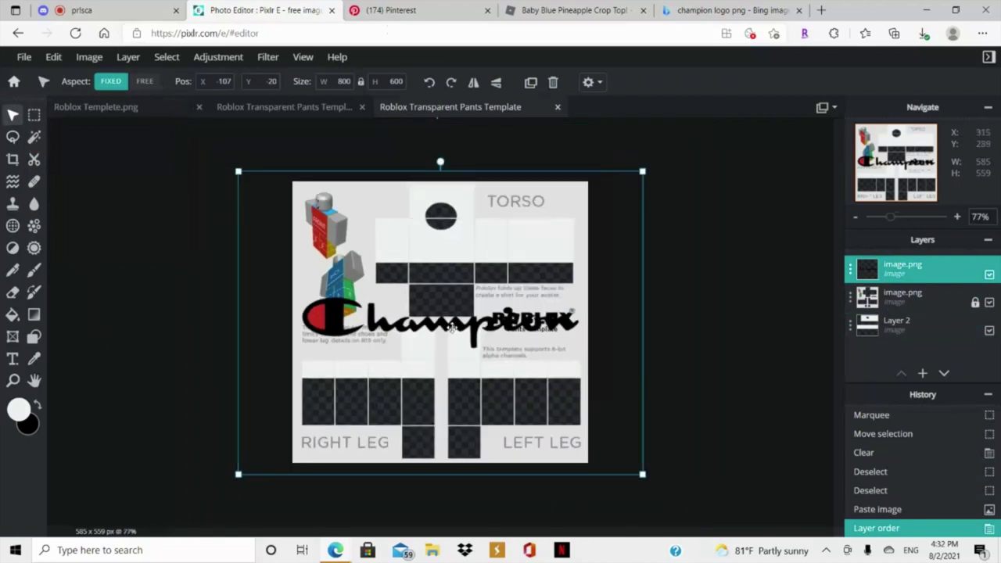
scroll(451, 327, up, 1)
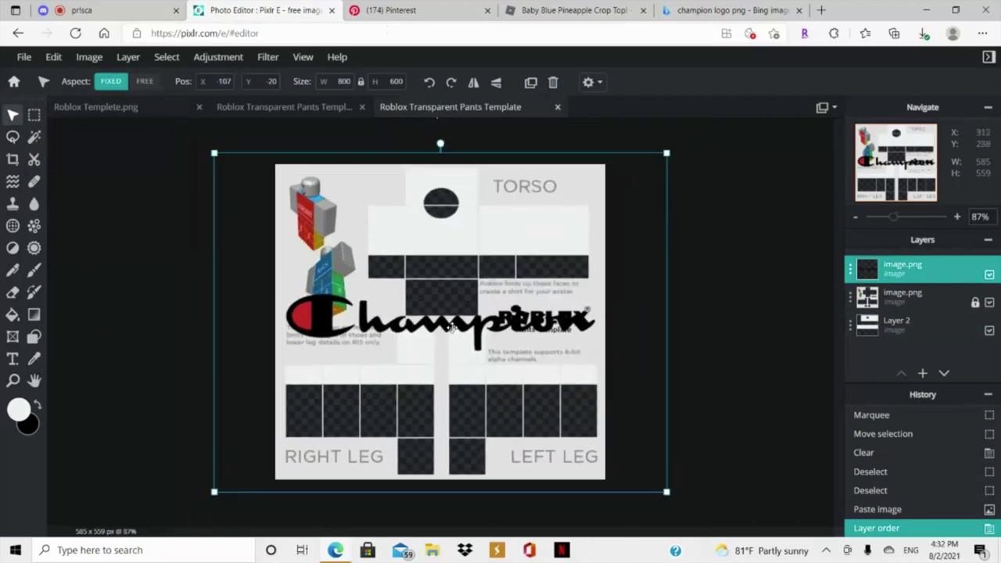
click(724, 324)
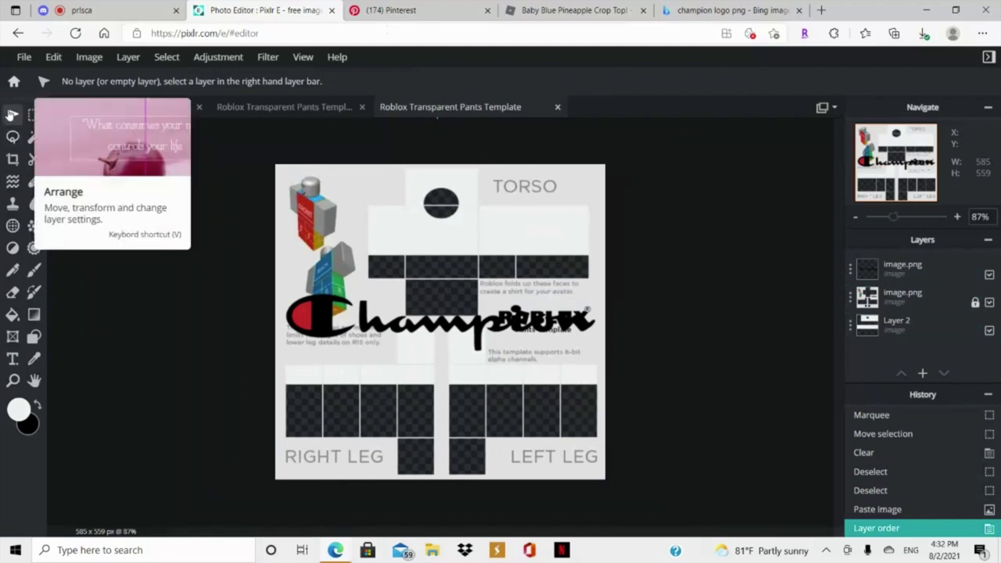
click(367, 324)
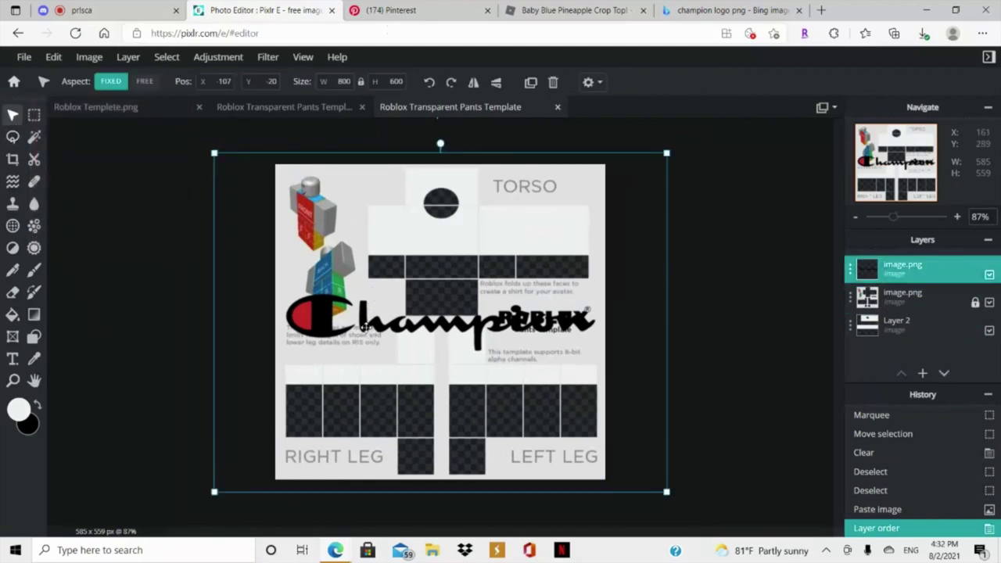
drag(366, 324, 377, 264)
drag(681, 436, 438, 278)
drag(352, 219, 475, 253)
drag(557, 291, 494, 300)
click(743, 235)
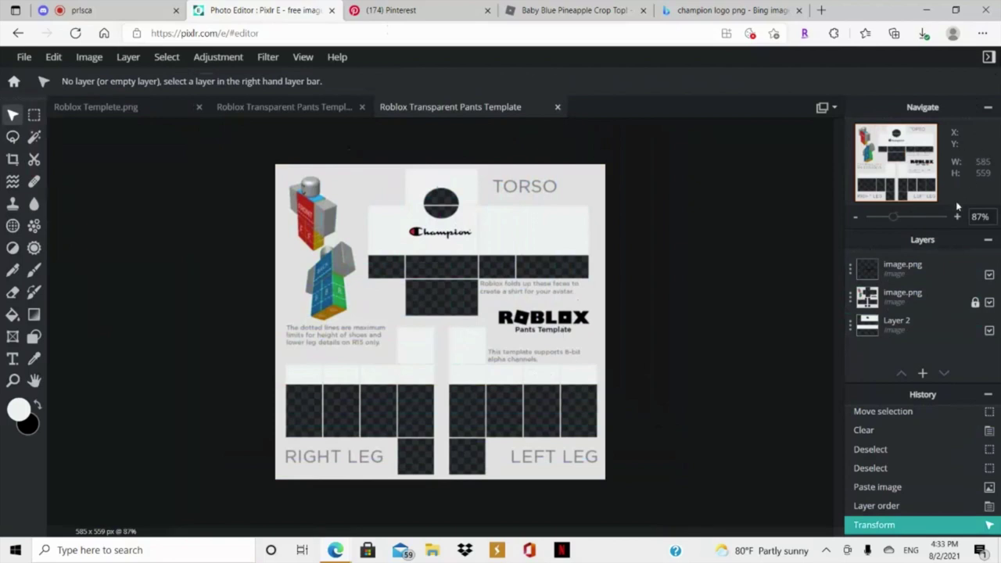
Add a new empty layer above the Champion logo layer.
click(924, 374)
click(651, 210)
mouse_move(922, 369)
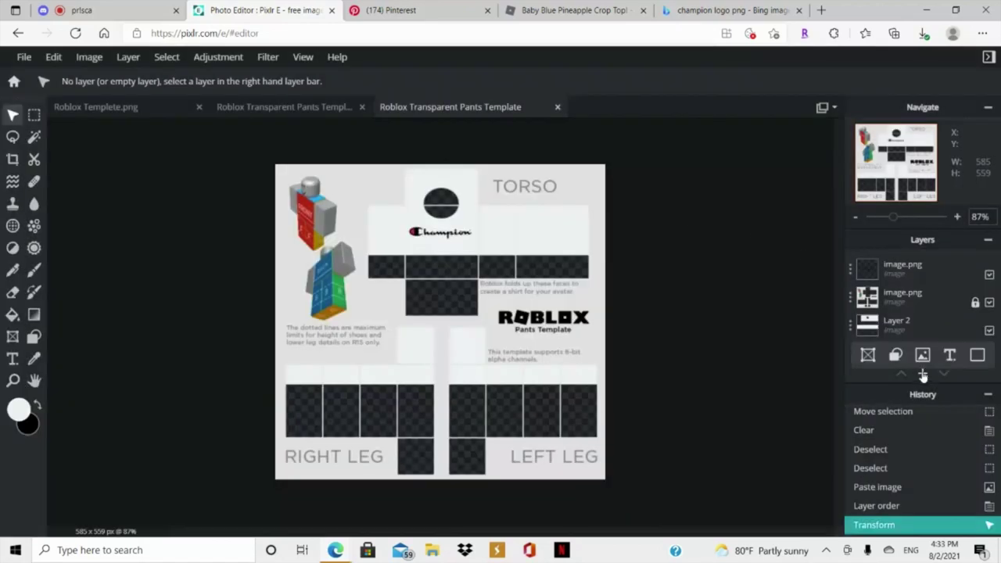
click(978, 355)
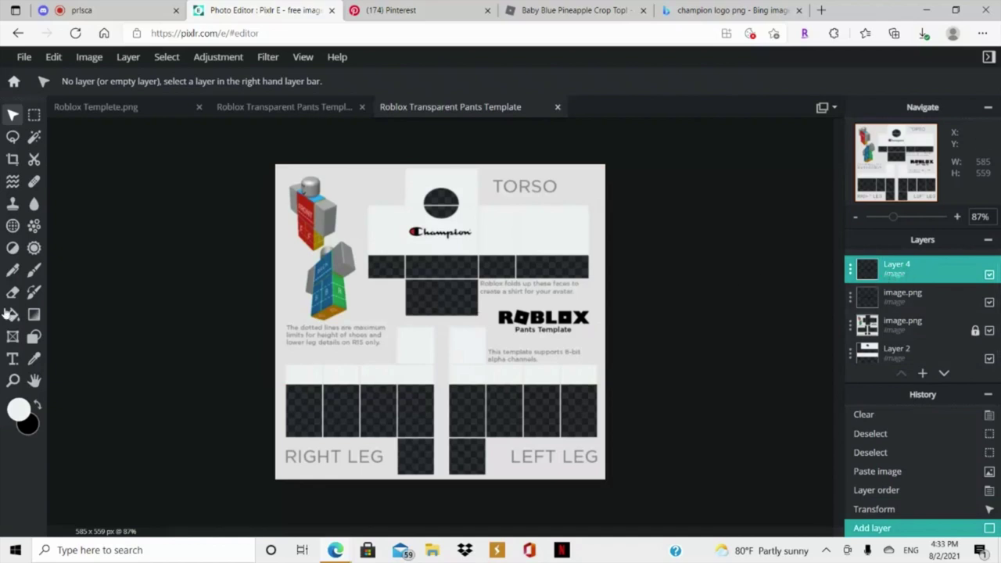
Set the foreground color to the grey #849195.
click(19, 408)
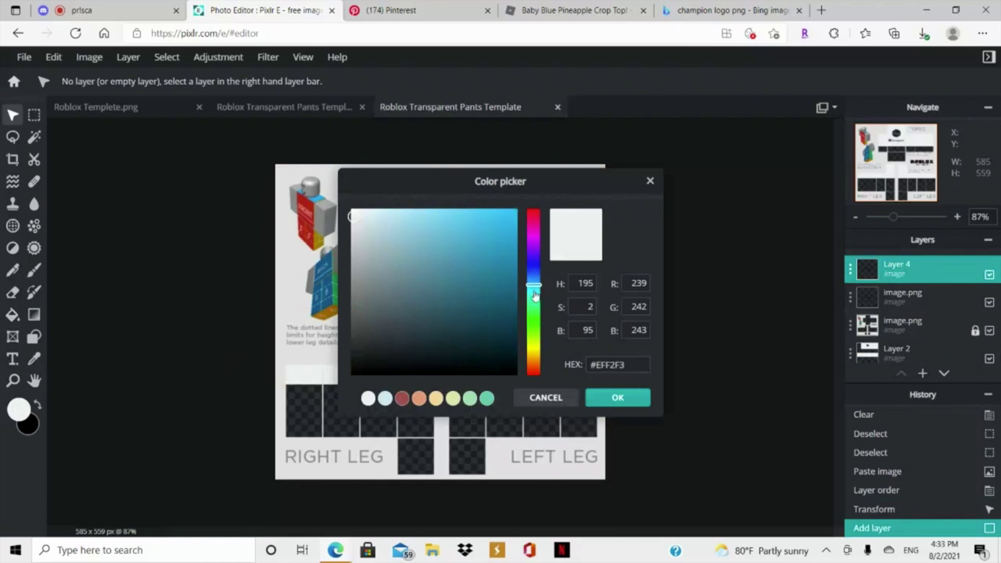
drag(384, 294, 370, 278)
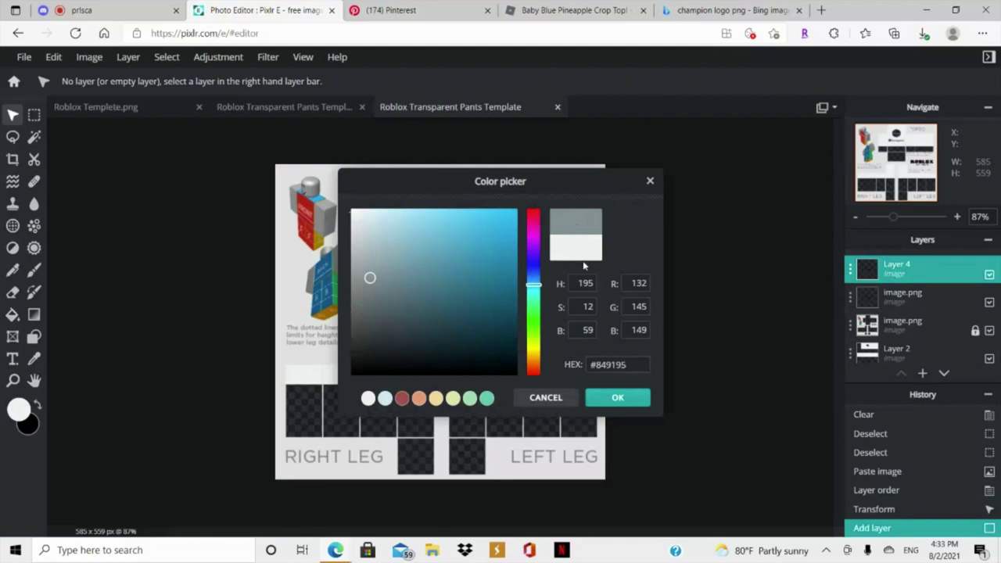
click(617, 398)
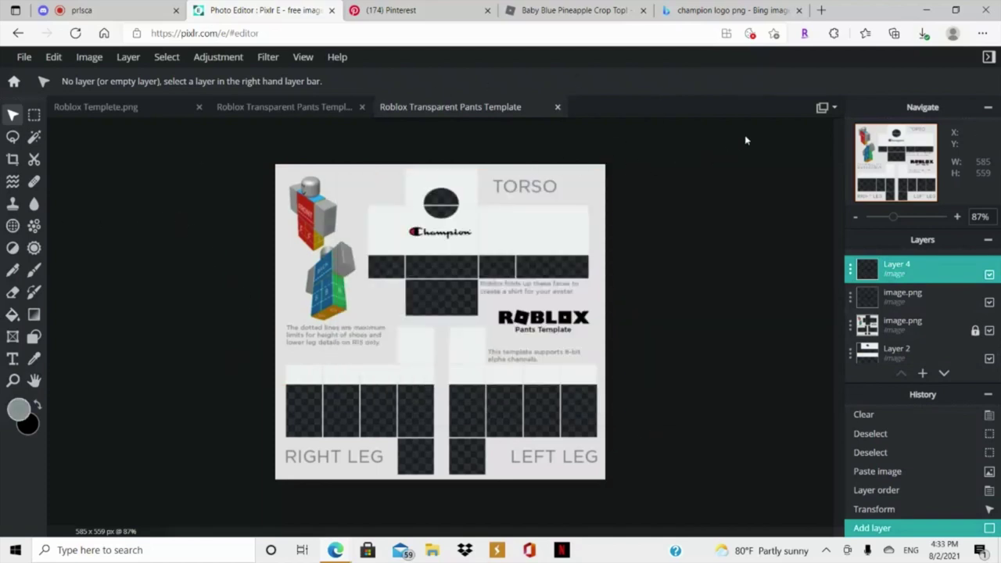
Set up the Brush tool with 100% softness and a size of 57 px.
click(33, 274)
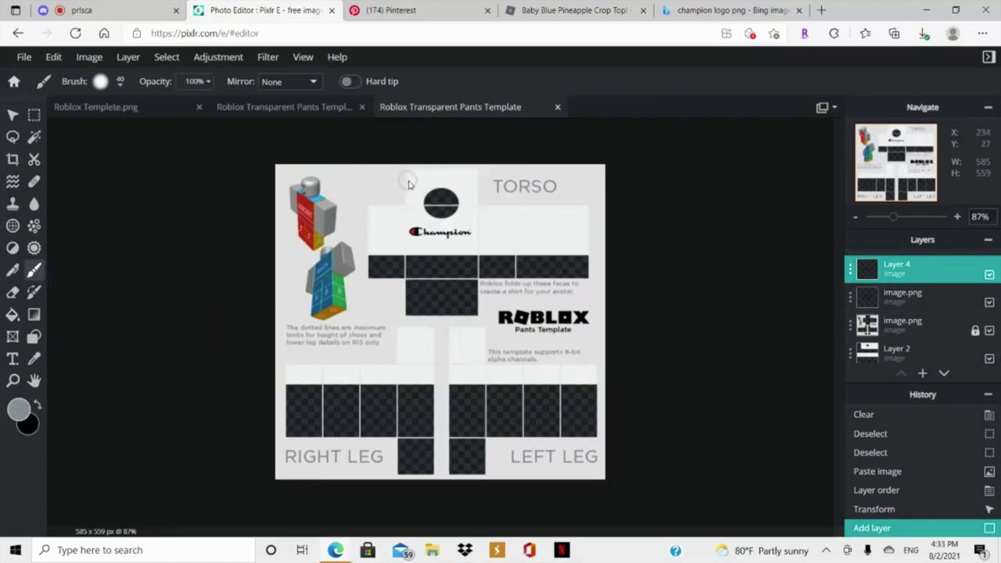
click(120, 85)
drag(123, 165, 232, 164)
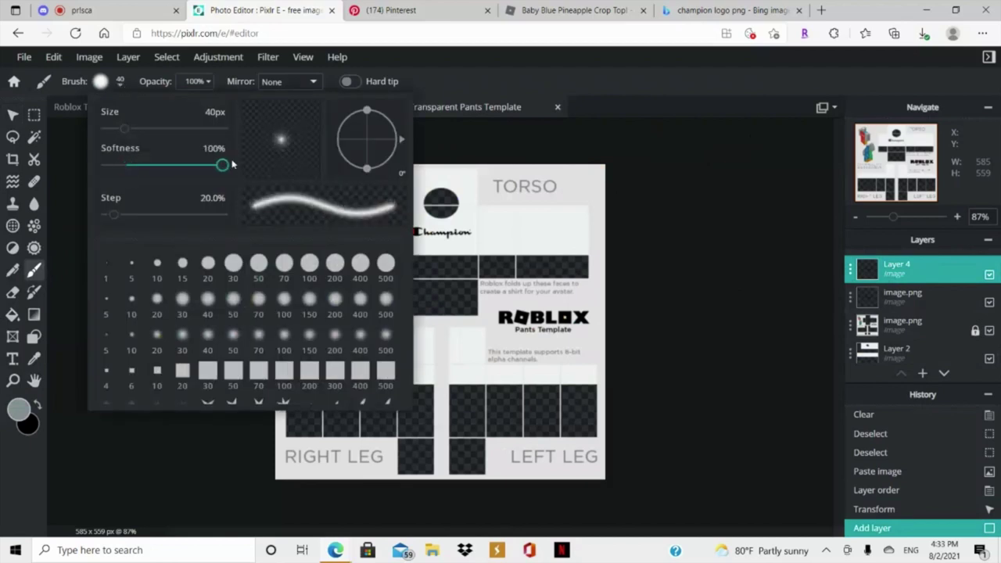
mouse_move(127, 129)
mouse_down()
mouse_move(107, 130)
mouse_move(127, 129)
mouse_move(149, 148)
mouse_move(134, 138)
mouse_up()
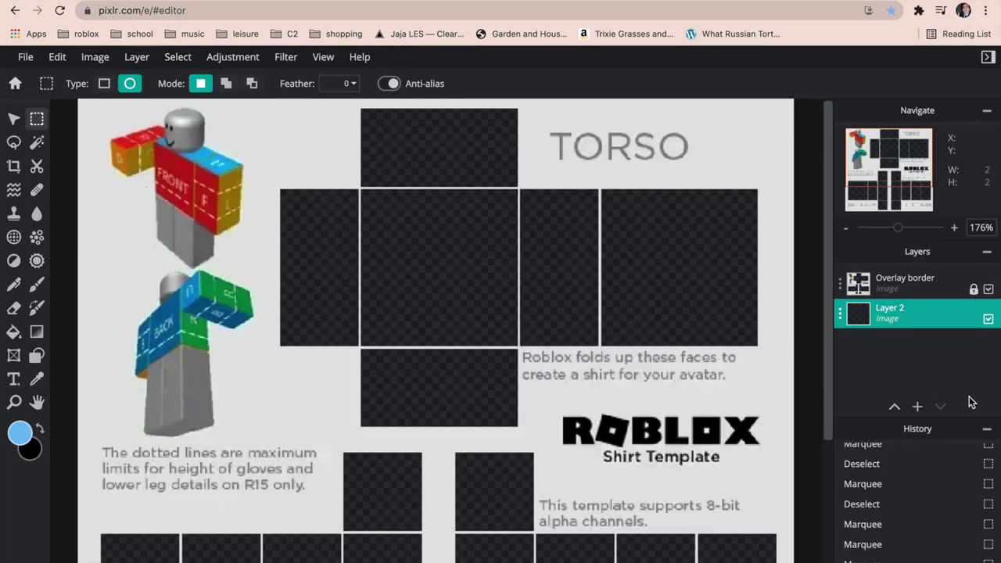
In the shirt template, set up the Brush tool with the extra-soft 70 px round preset.
click(36, 284)
click(128, 86)
click(303, 358)
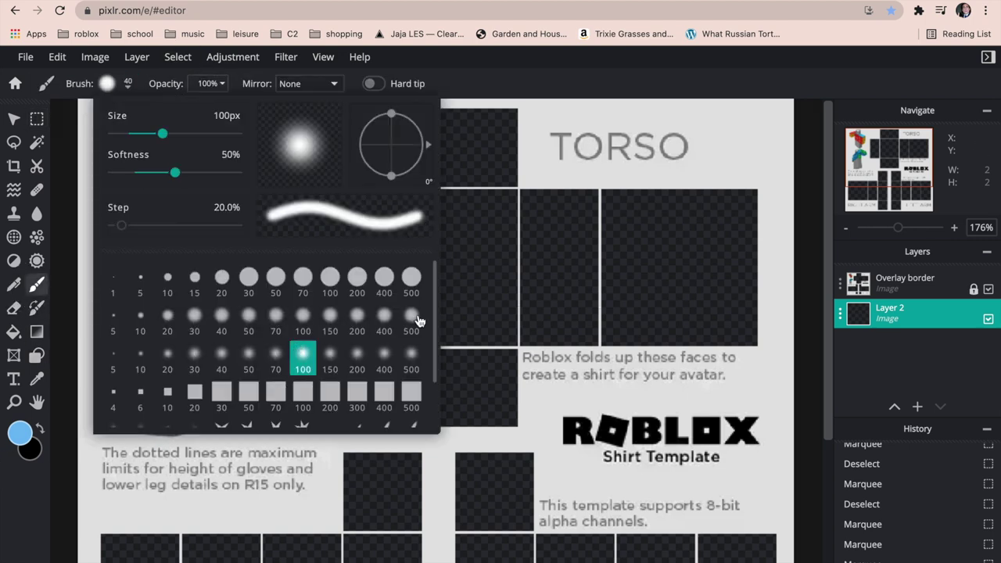
click(276, 358)
click(349, 362)
click(275, 358)
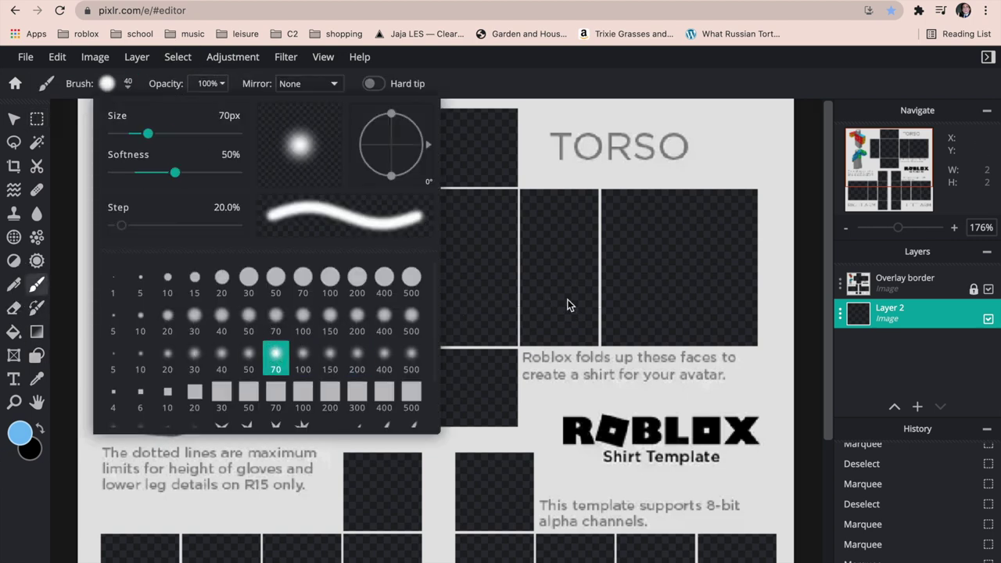
Try to paint soft blue shading strokes along the vertical edges of the shirt template's torso panels.
mouse_move(346, 201)
mouse_down()
mouse_move(354, 338)
mouse_move(352, 324)
mouse_up()
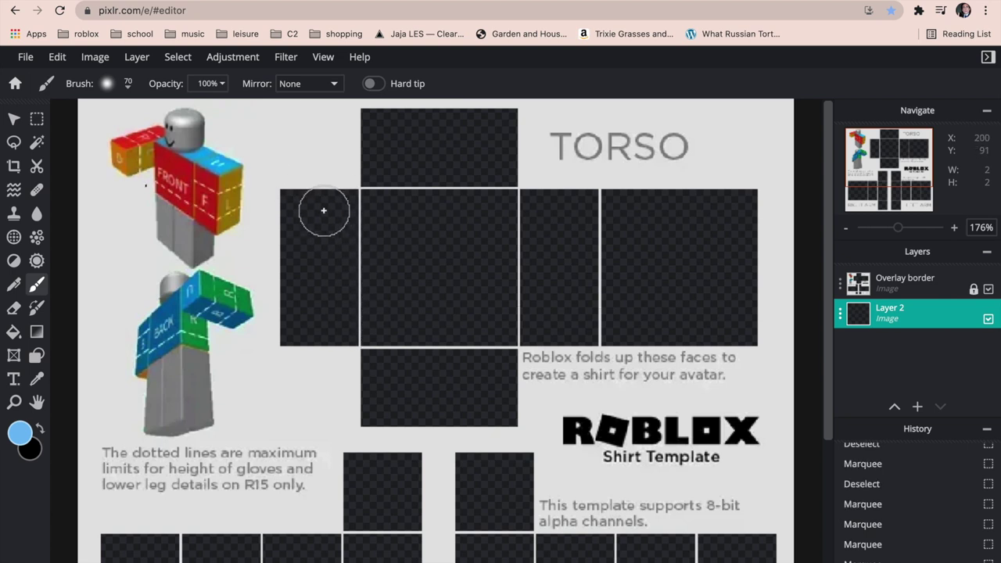
click(280, 332)
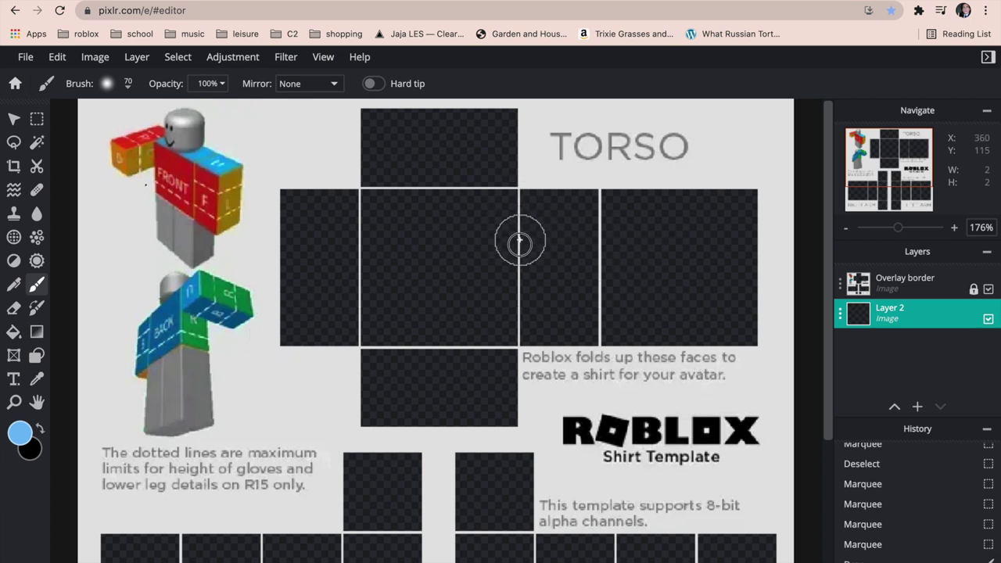
click(525, 338)
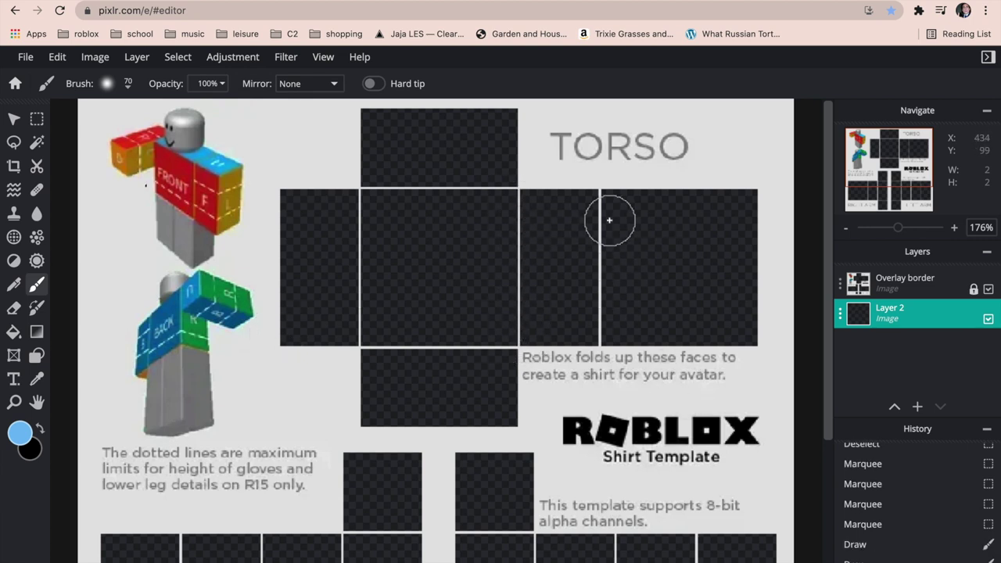
drag(599, 207, 602, 332)
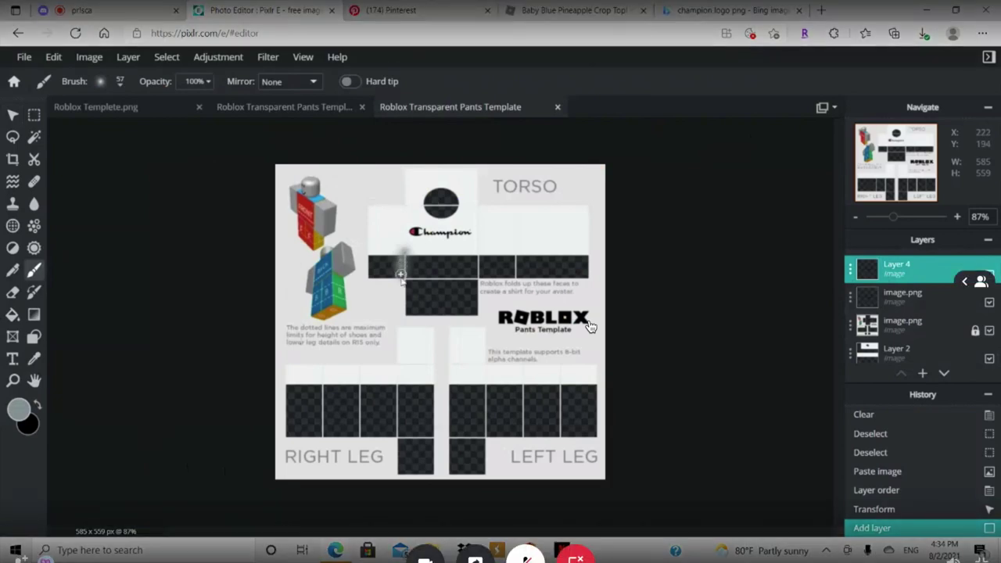
Paint soft grey shading over the seam between the pants template's side and front torso panels, and erase it.
drag(401, 274, 410, 296)
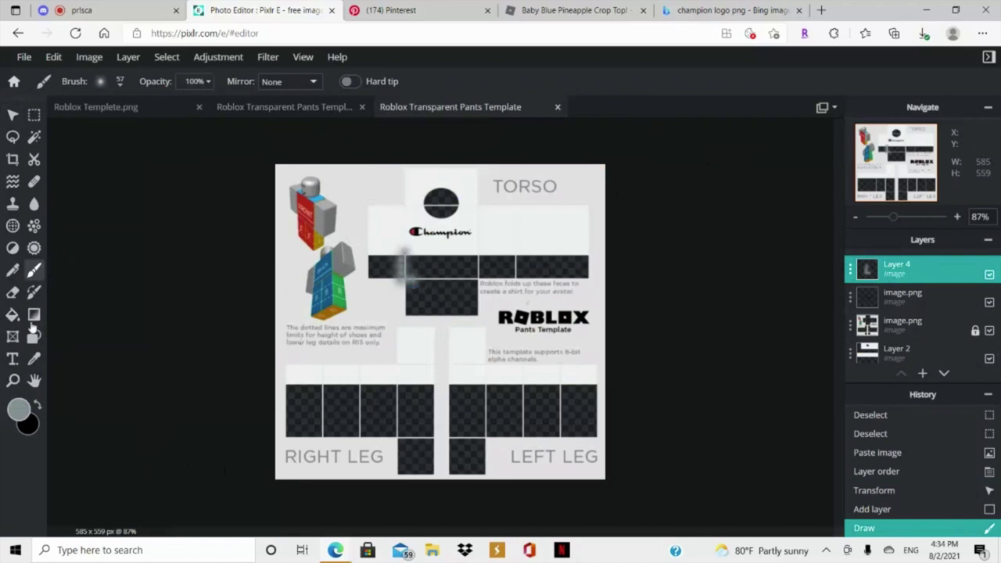
key(e)
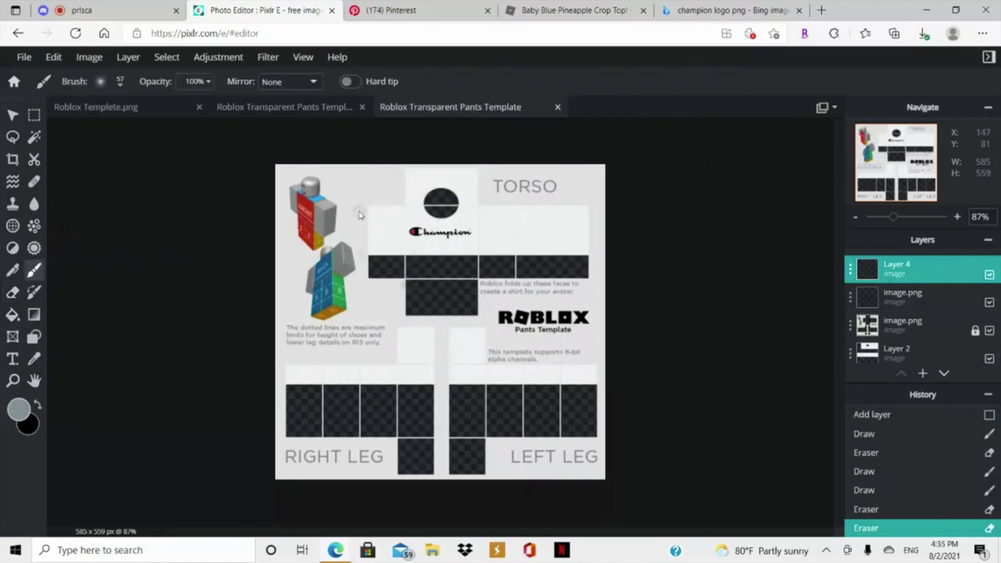
Paint soft grey shading strokes down the vertical edges and seams of the torso panels on Layer 4.
drag(366, 202, 366, 262)
drag(587, 202, 585, 252)
drag(476, 174, 477, 205)
drag(401, 166, 409, 275)
drag(476, 194, 476, 261)
drag(407, 276, 448, 282)
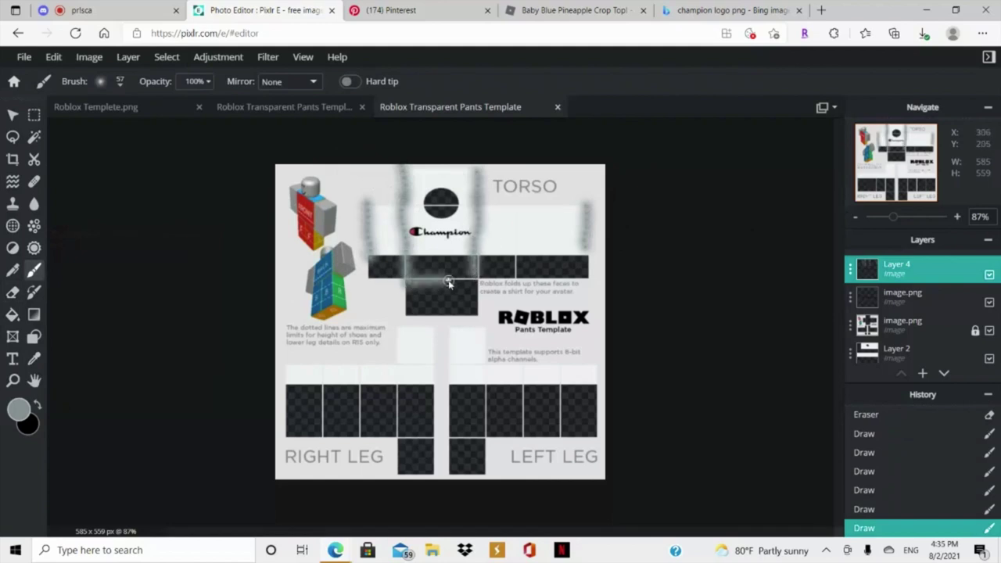
click(486, 205)
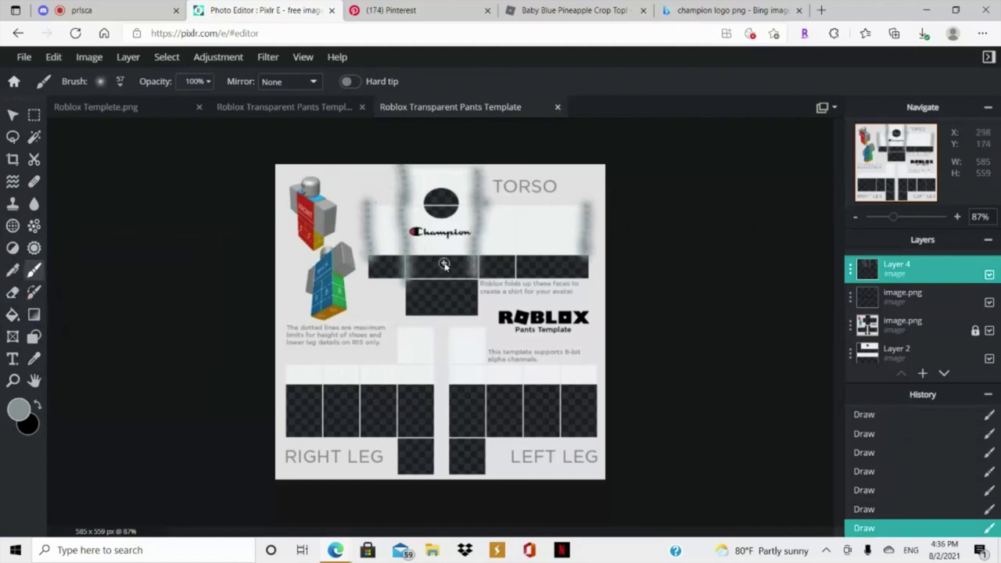
drag(513, 204, 516, 264)
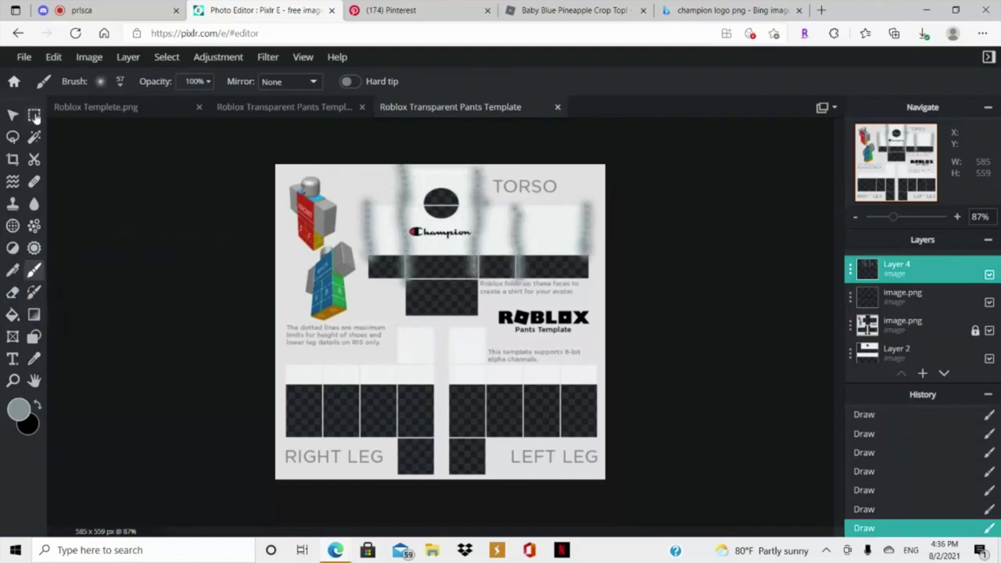
Paint soft grey shading along the outer edges of the white upper areas on the right and left leg panels.
drag(397, 331, 399, 387)
key(ctrl+z)
drag(396, 328, 398, 387)
drag(485, 325, 486, 385)
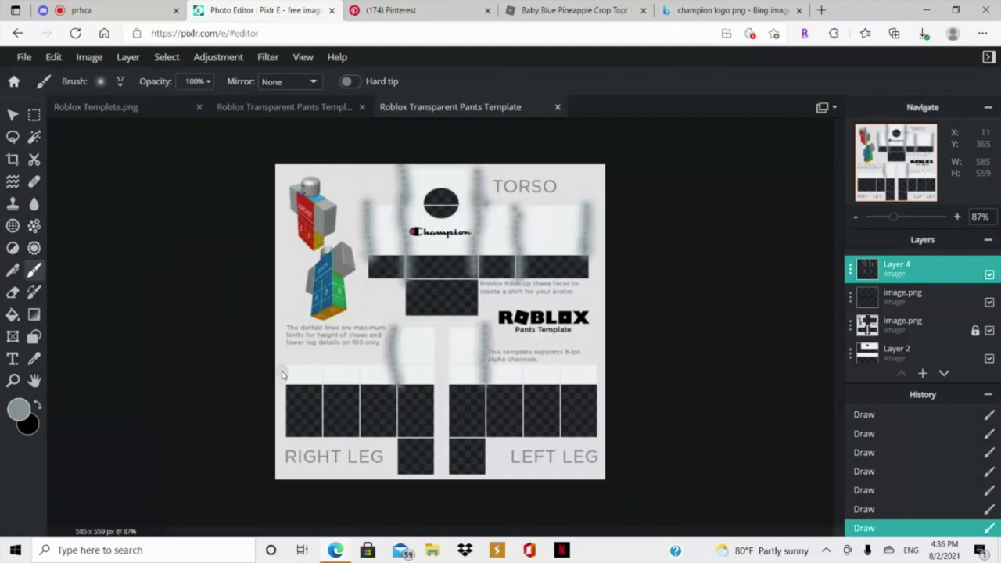
drag(287, 365, 285, 384)
drag(597, 357, 597, 391)
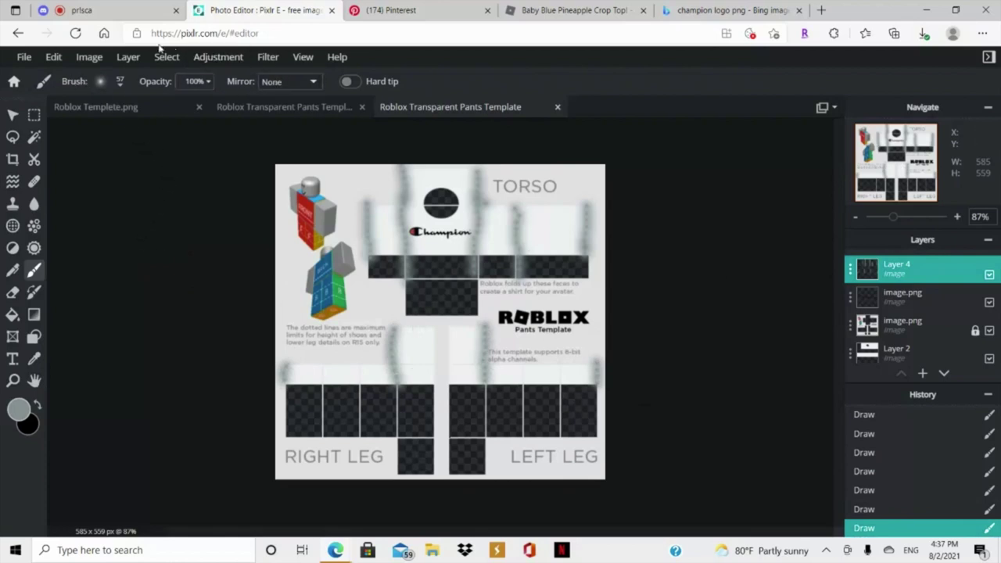
Apply a Blur filter with an amount of 40 to the grey shading layer.
click(263, 61)
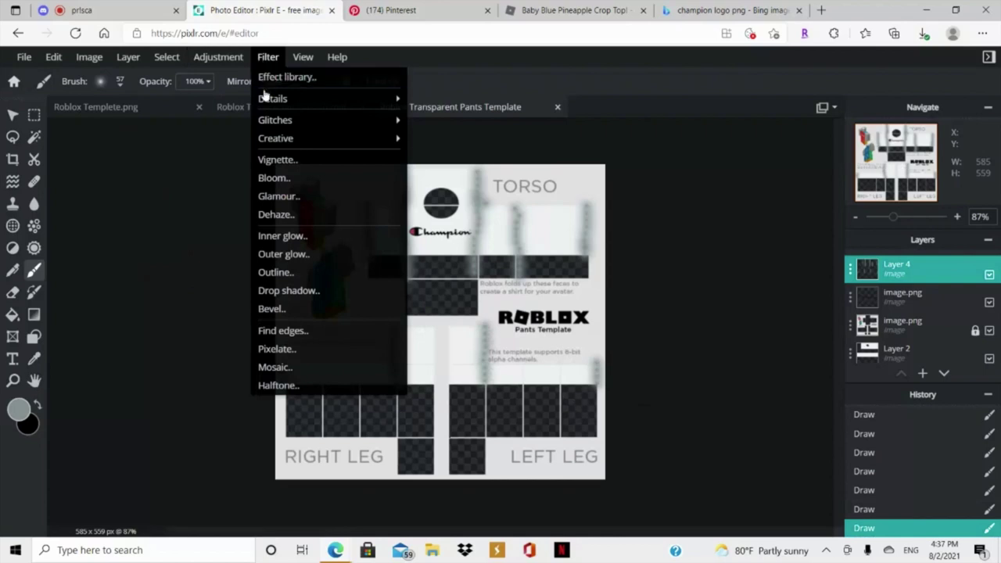
mouse_move(272, 102)
click(415, 131)
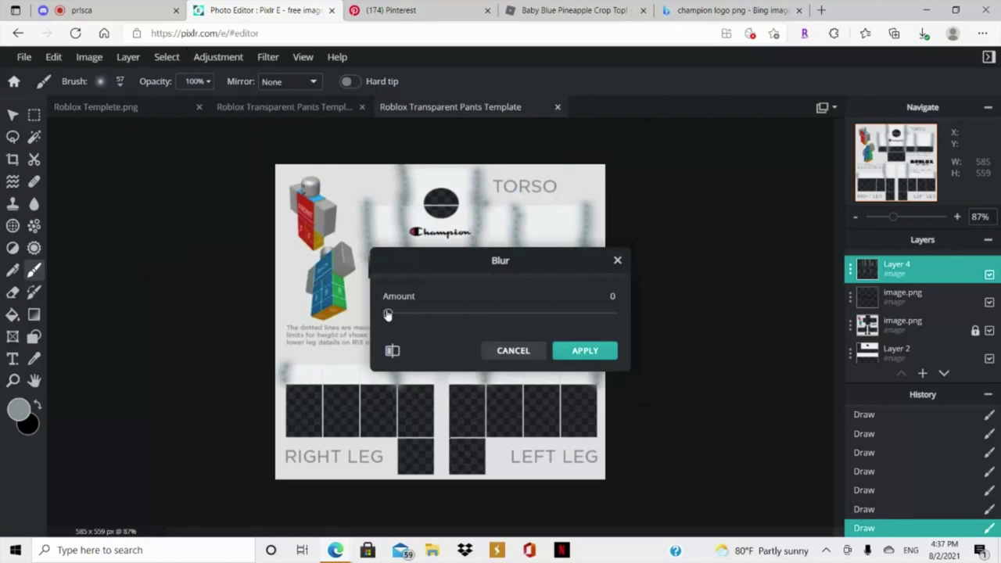
drag(388, 314, 482, 341)
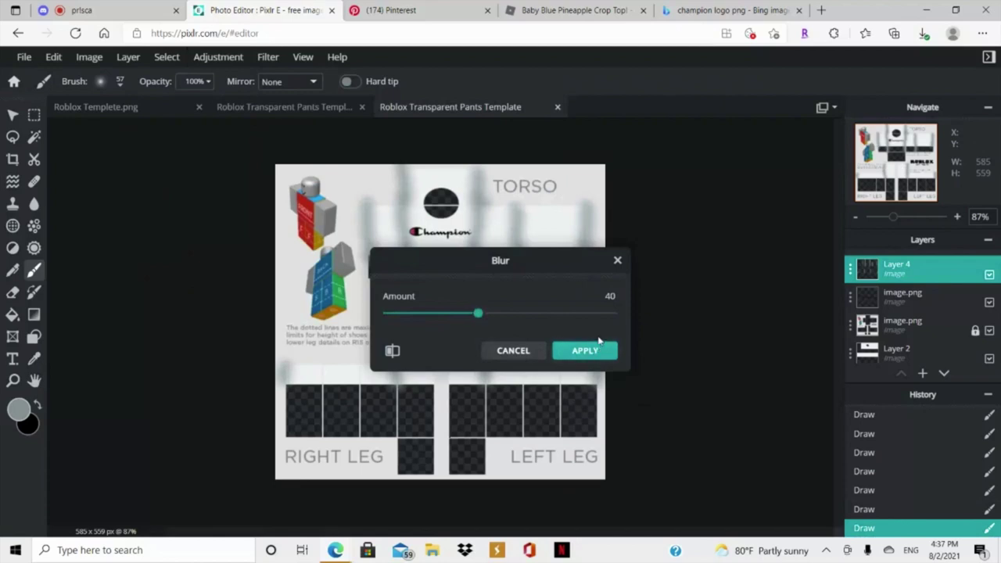
click(582, 354)
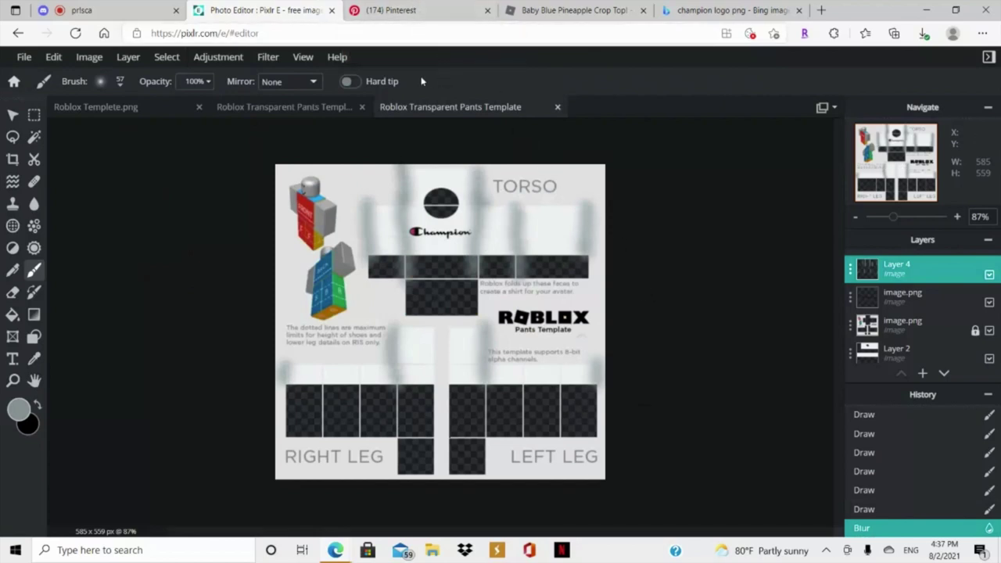
Set Layer 4's transparency to 67 and move the layer directly beneath the locked template image layer.
click(851, 270)
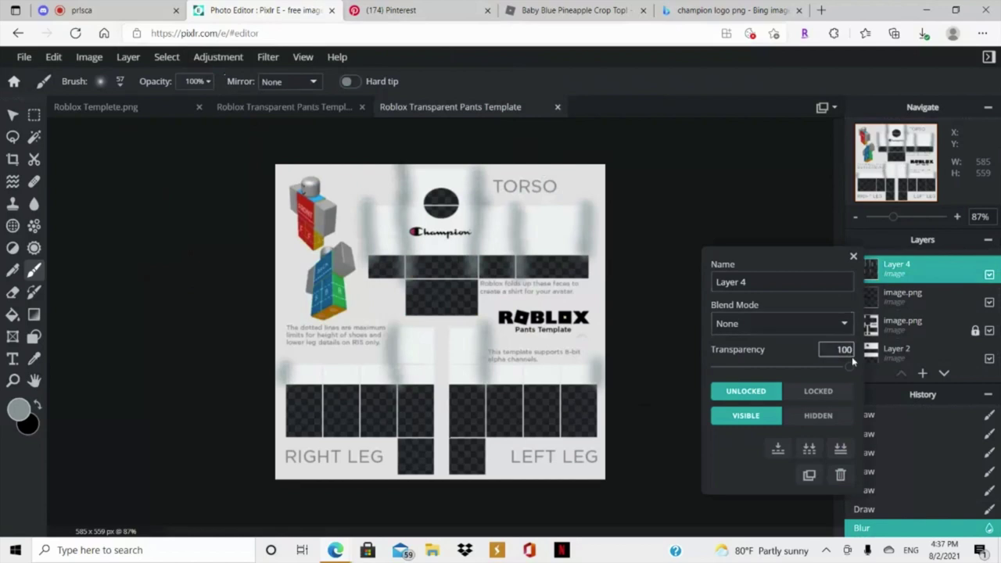
drag(852, 369, 821, 367)
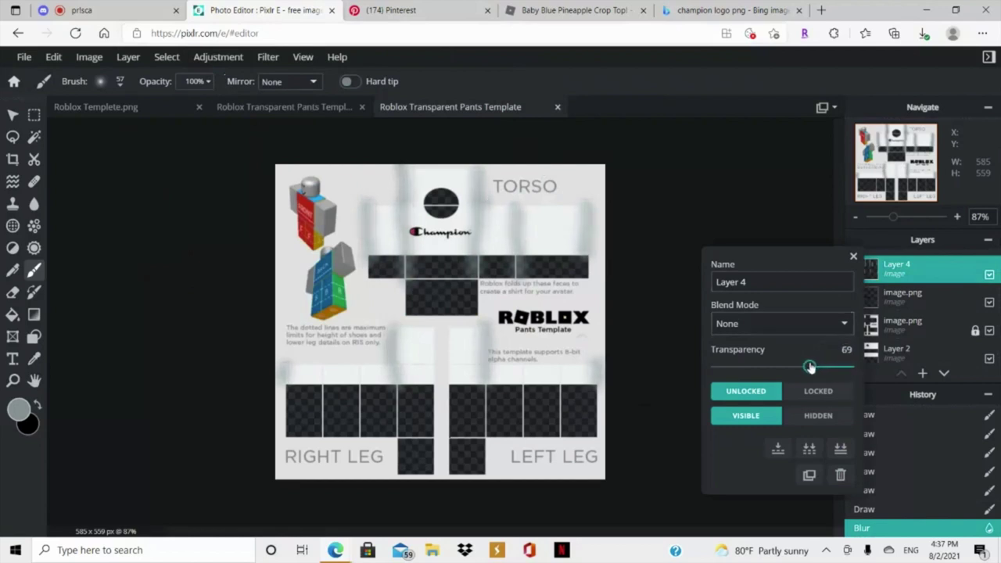
drag(806, 367, 806, 367)
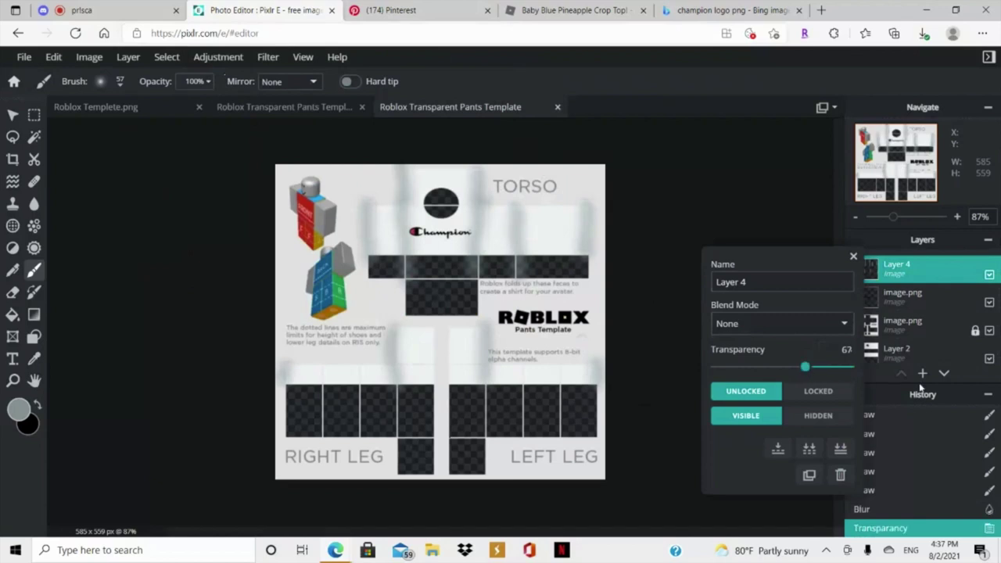
click(852, 257)
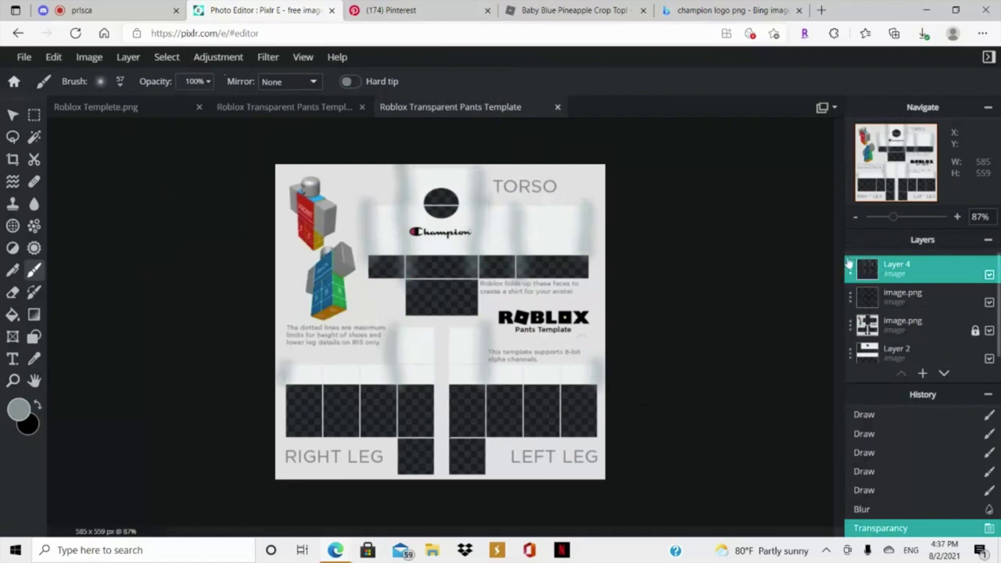
drag(909, 265, 953, 313)
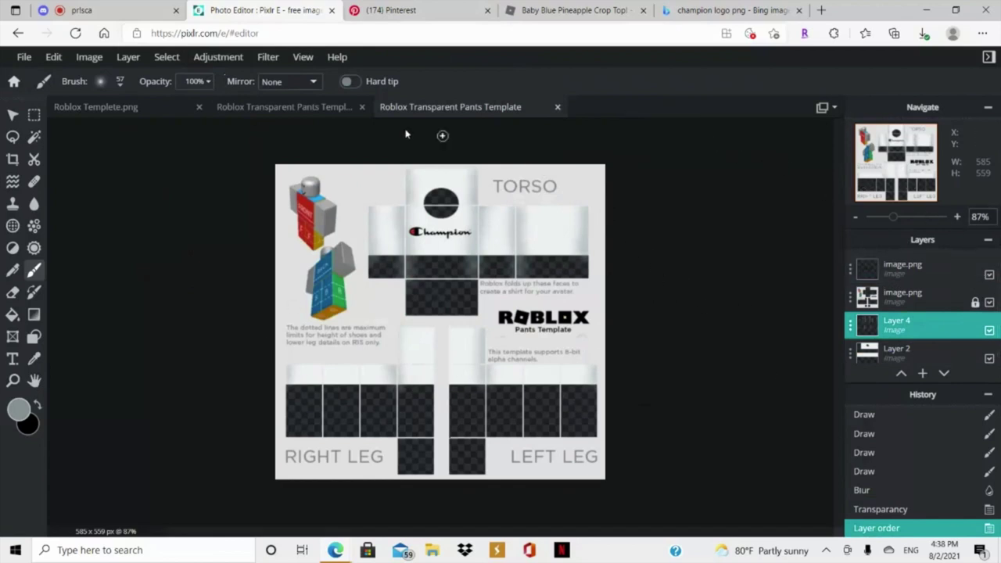
Clear the shading from the transparent leg panels below the white areas using a rectangular marquee, and deselect.
click(39, 116)
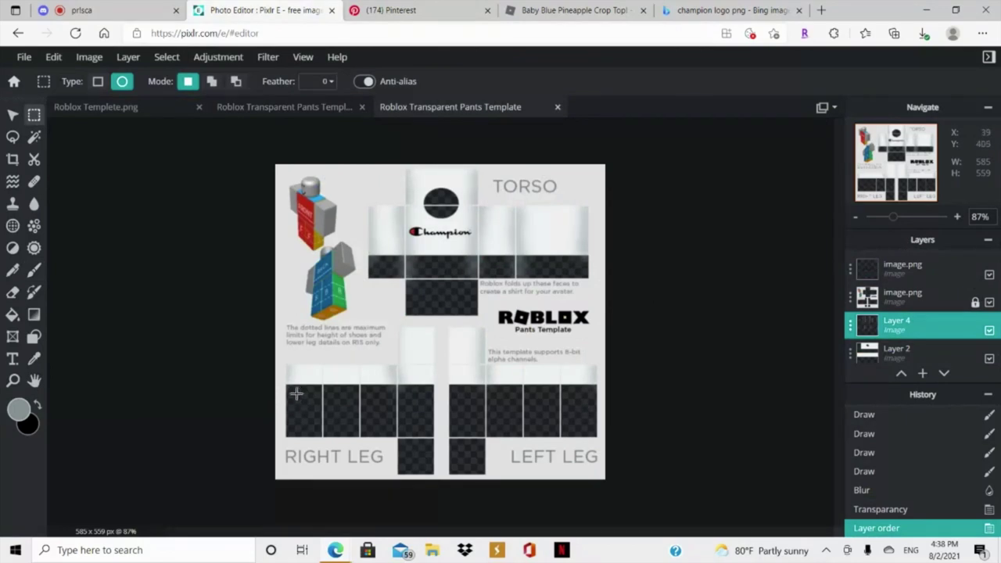
drag(275, 384, 370, 403)
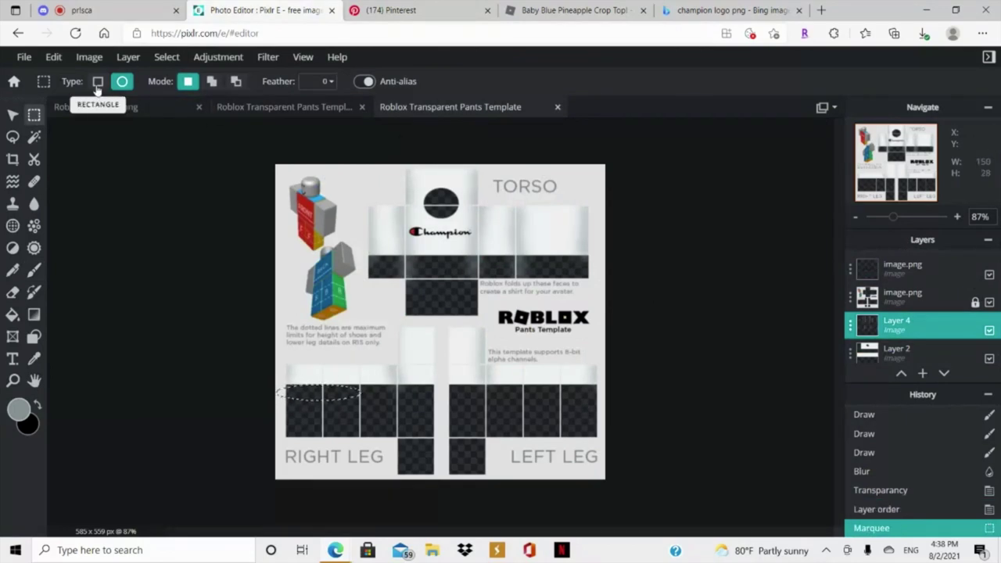
click(98, 82)
click(285, 389)
drag(286, 383, 602, 443)
key(Delete)
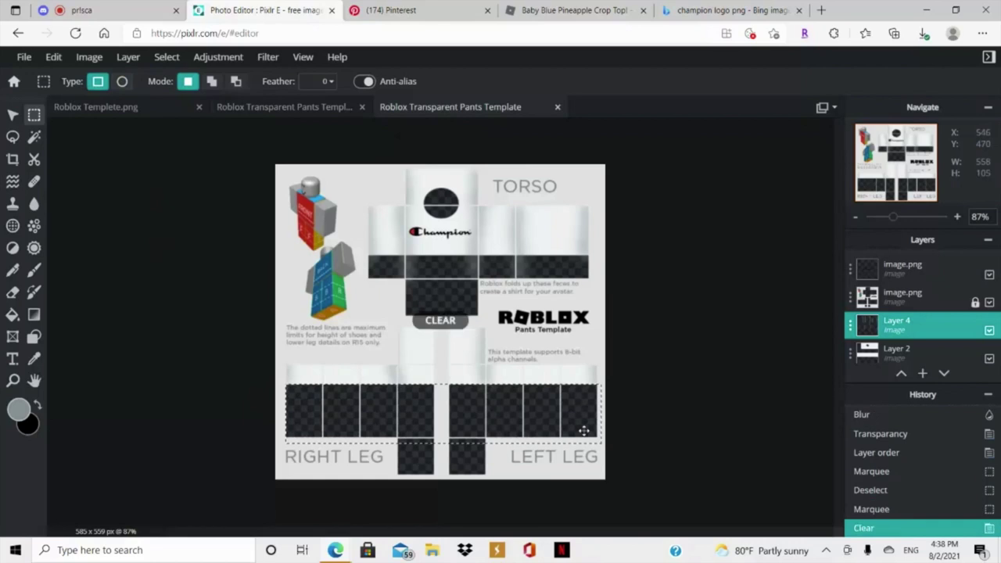
click(212, 371)
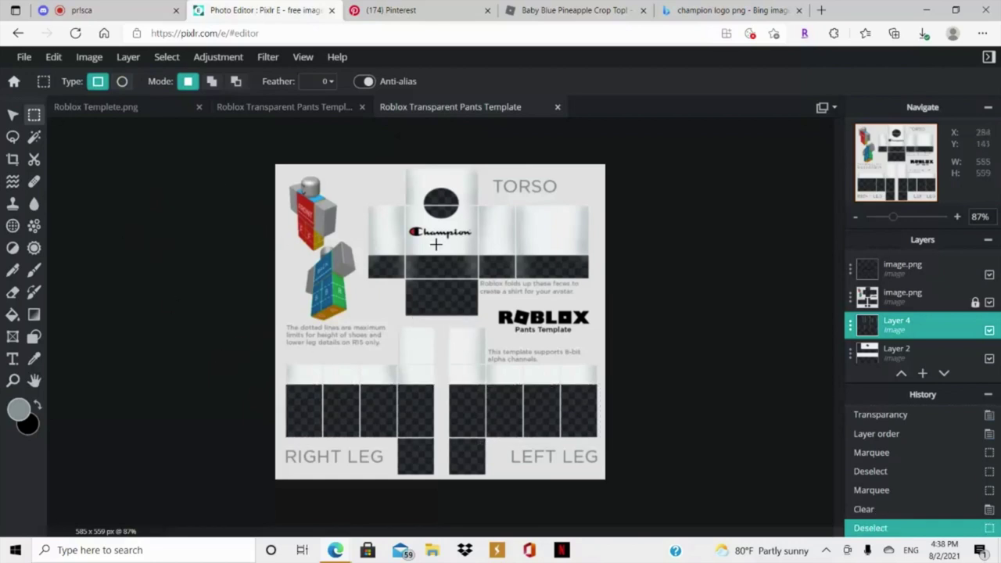
Clear the shading from the transparent strip beneath the white torso panels with a rectangular selection, and deselect.
drag(365, 254, 591, 321)
key(Delete)
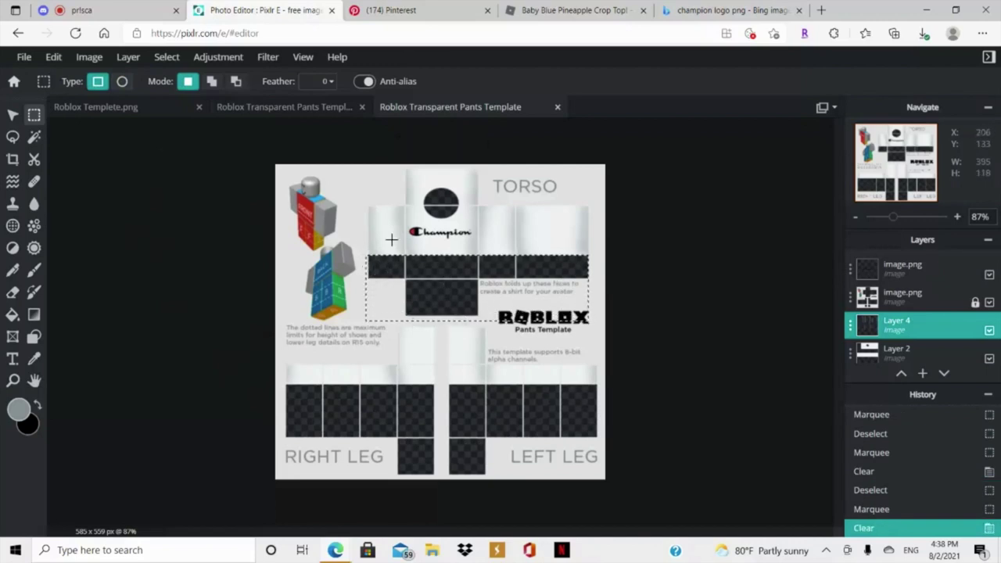
click(791, 350)
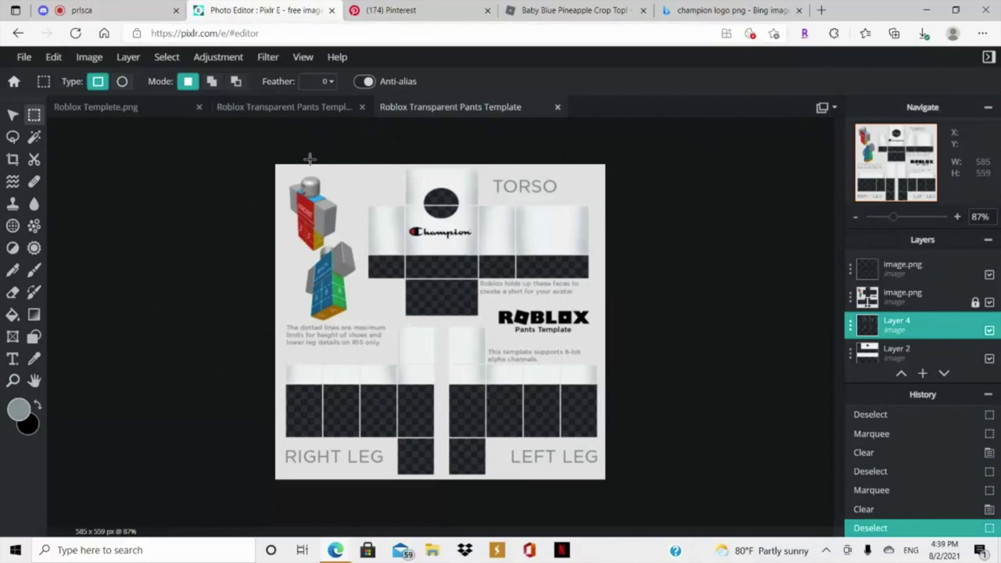
Save and download the finished design as a PNG named "White Champion Crop Top!".
click(31, 64)
mouse_move(40, 68)
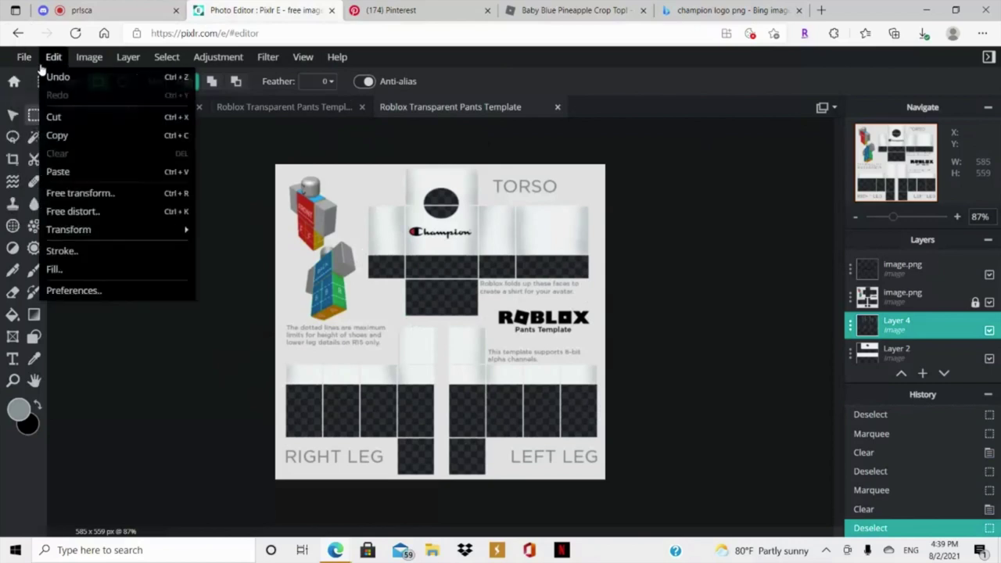
click(23, 58)
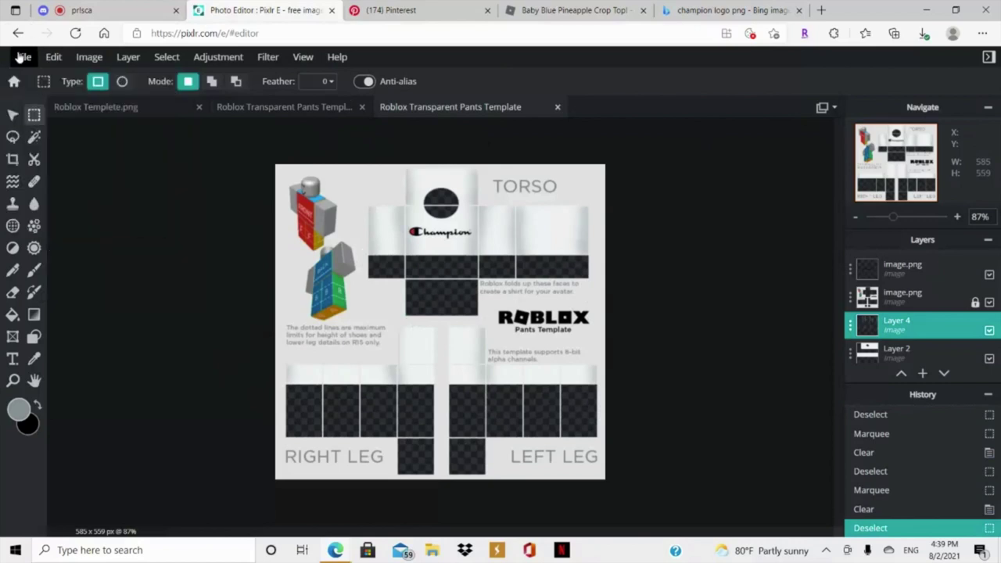
click(23, 57)
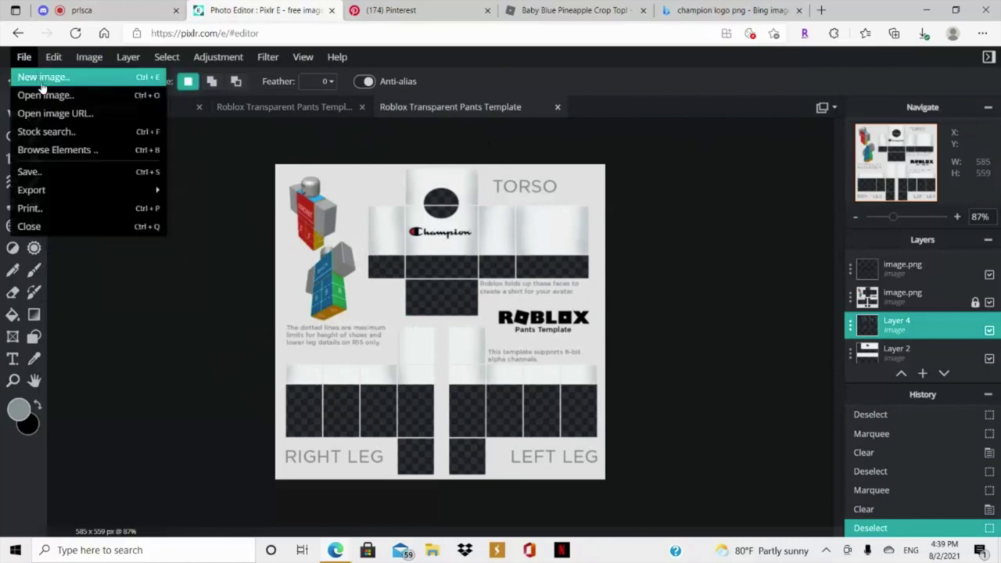
click(40, 172)
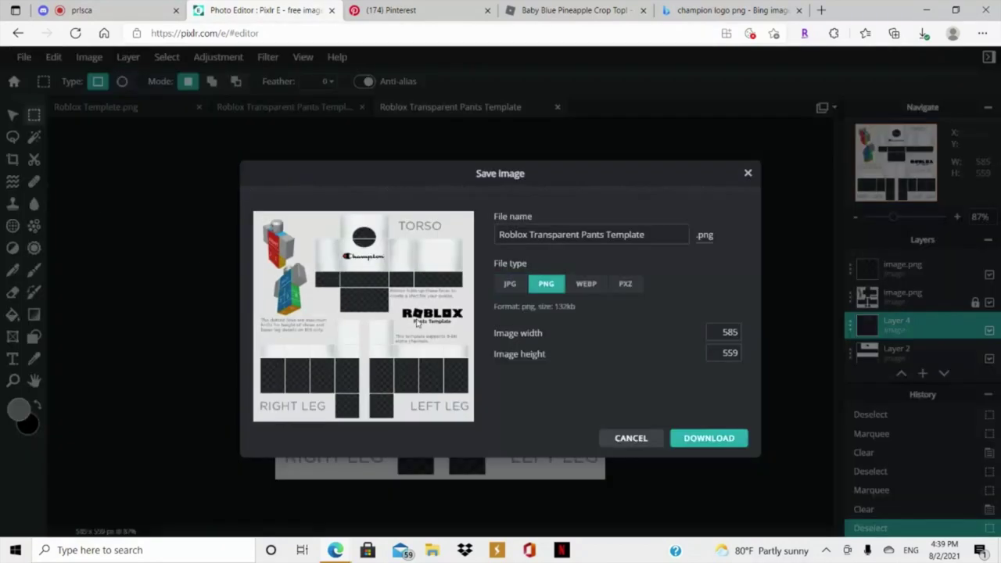
click(650, 235)
drag(651, 235, 406, 144)
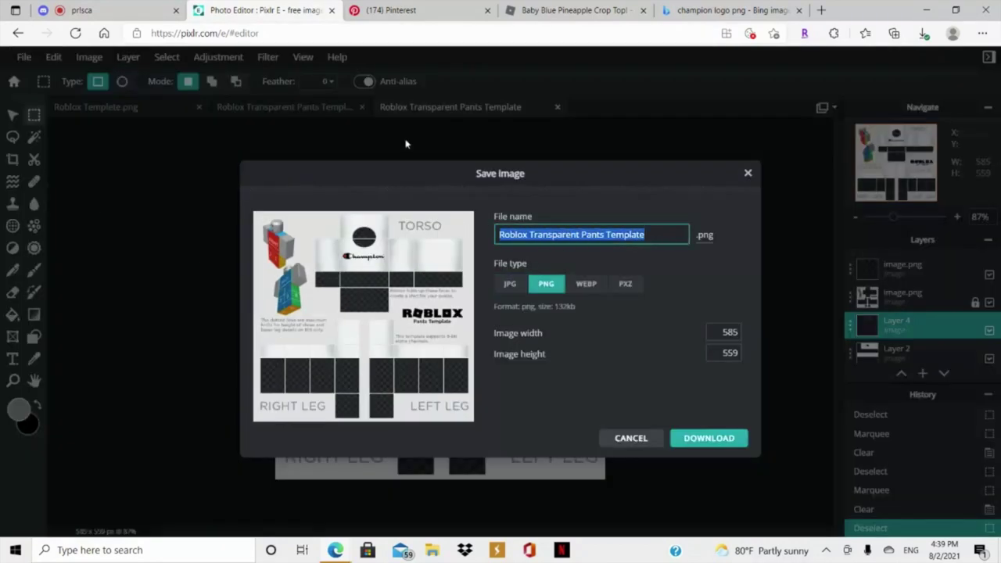
key(BackSpace)
text(White CHampio)
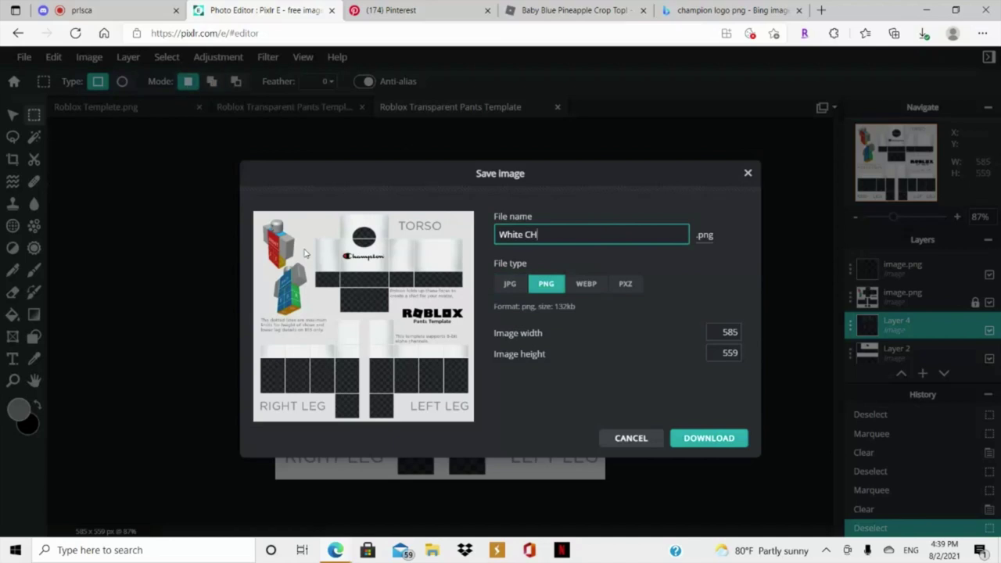
key(BackSpace)
text(hampion Crop Top!)
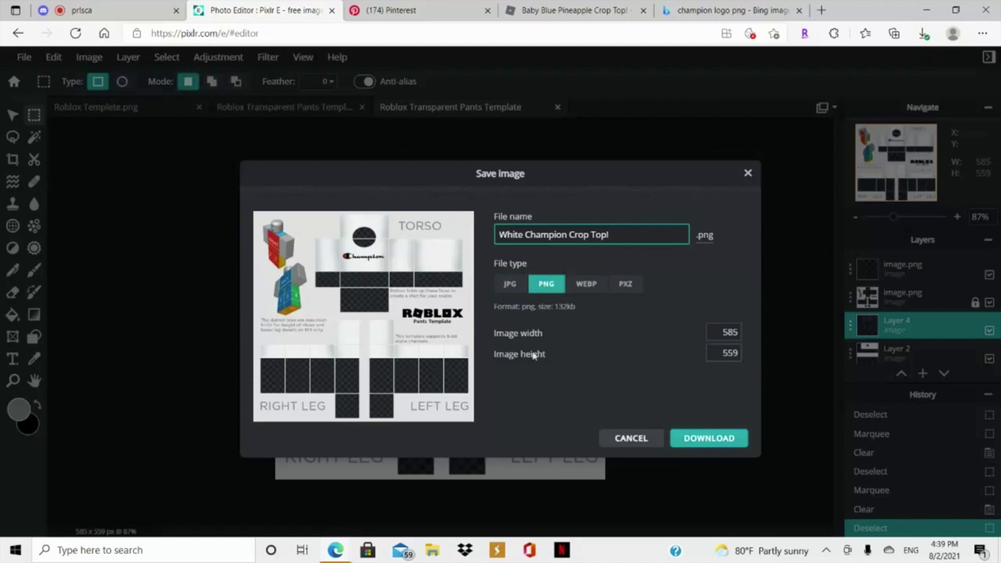
click(723, 441)
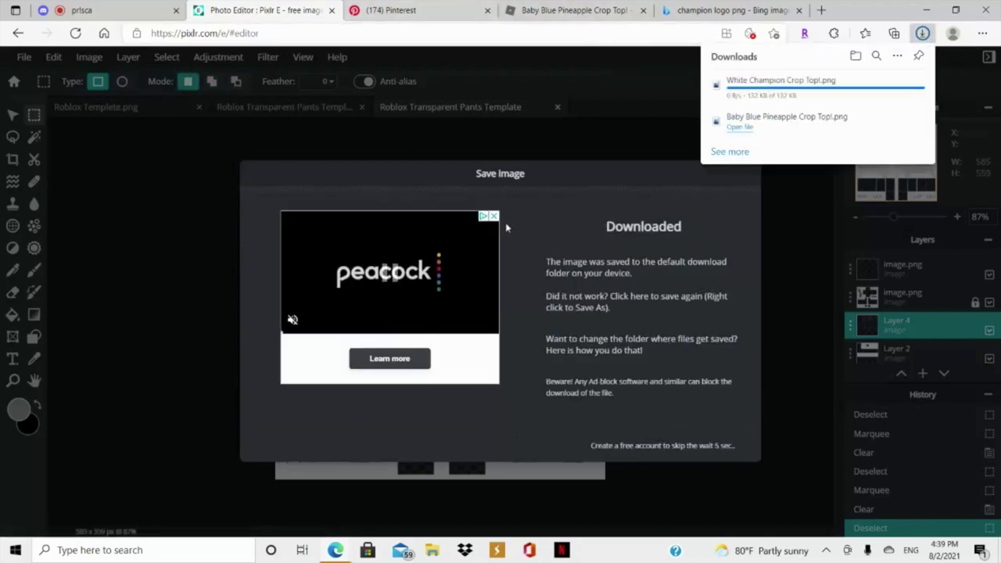
click(493, 216)
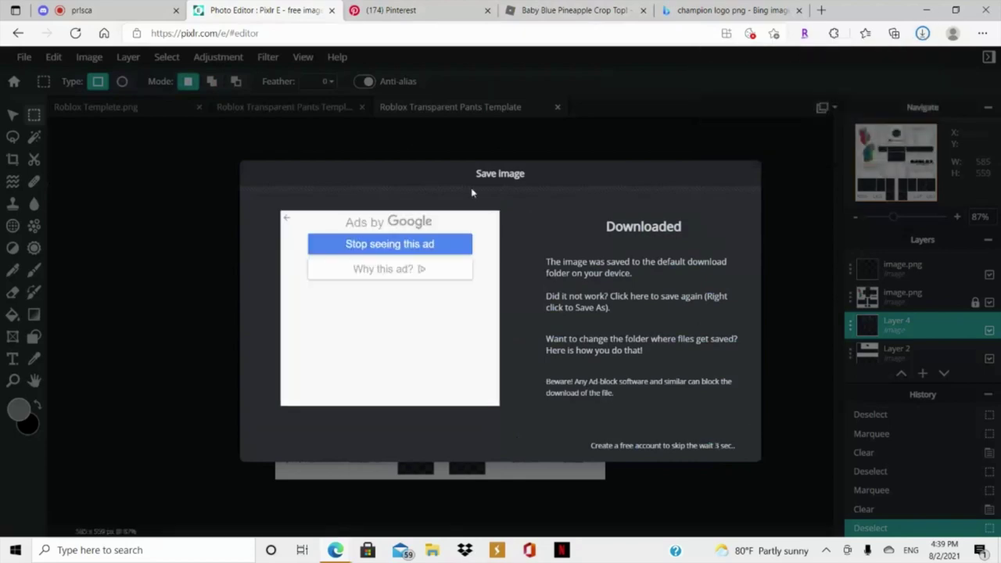
Switch to Roblox, preview the Baby Blue Pineapple Crop Top on the avatar, take it off and return to the shirt creation page.
click(575, 10)
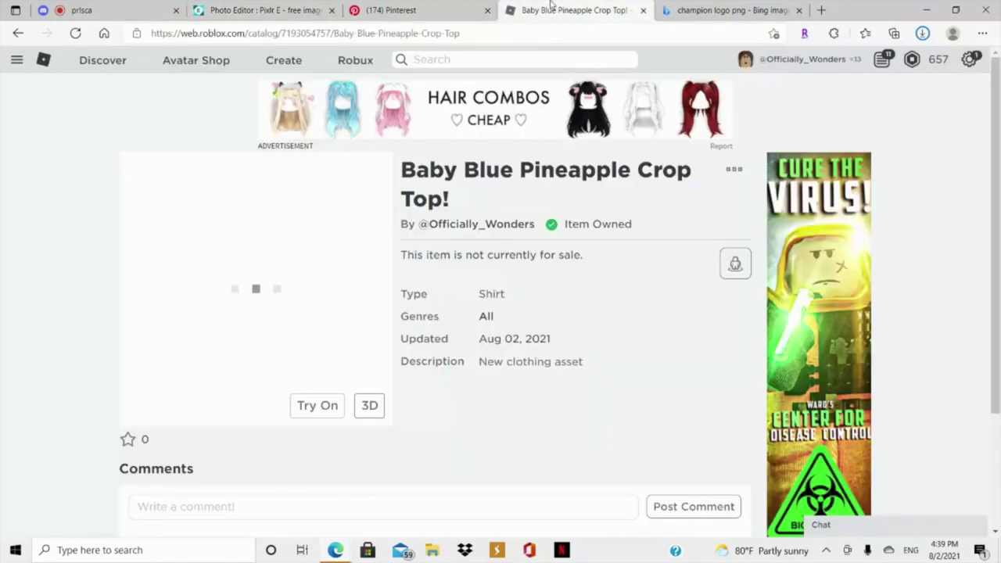
click(18, 34)
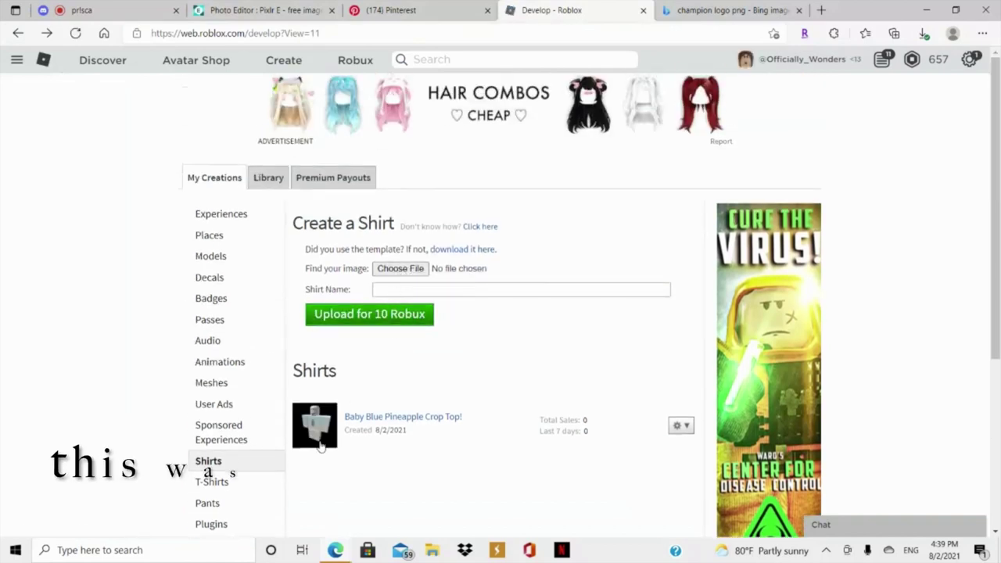
click(367, 420)
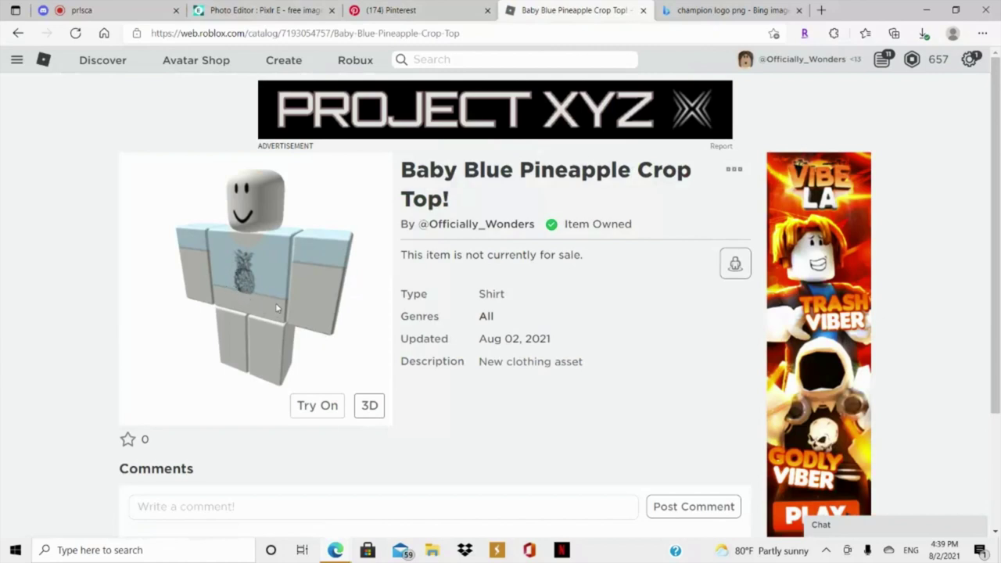
click(323, 405)
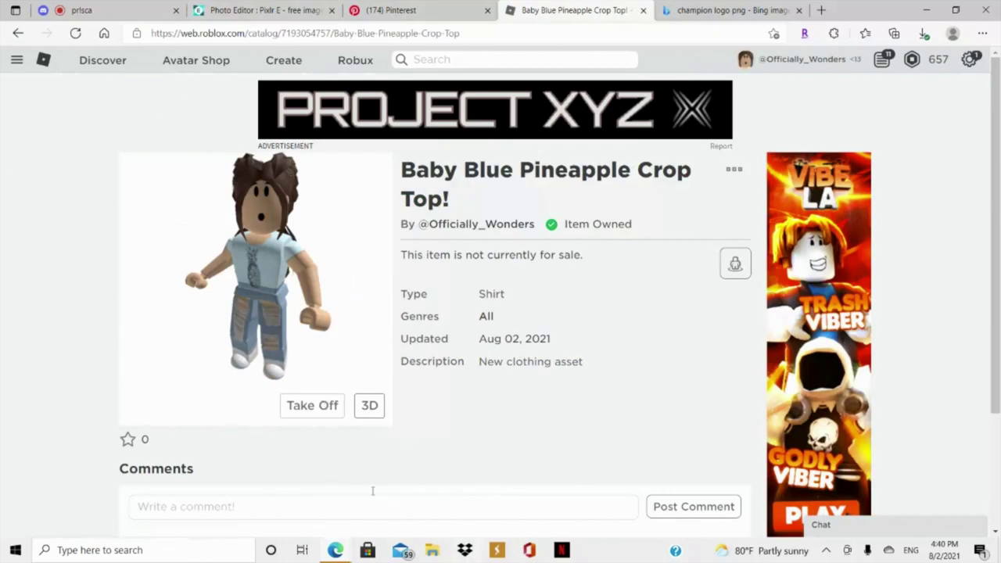
click(304, 407)
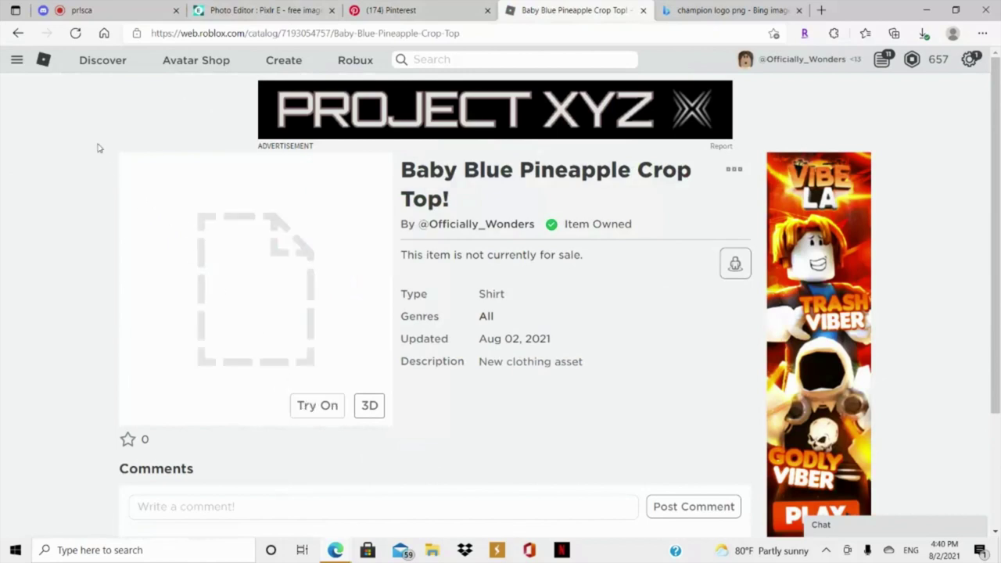
click(19, 34)
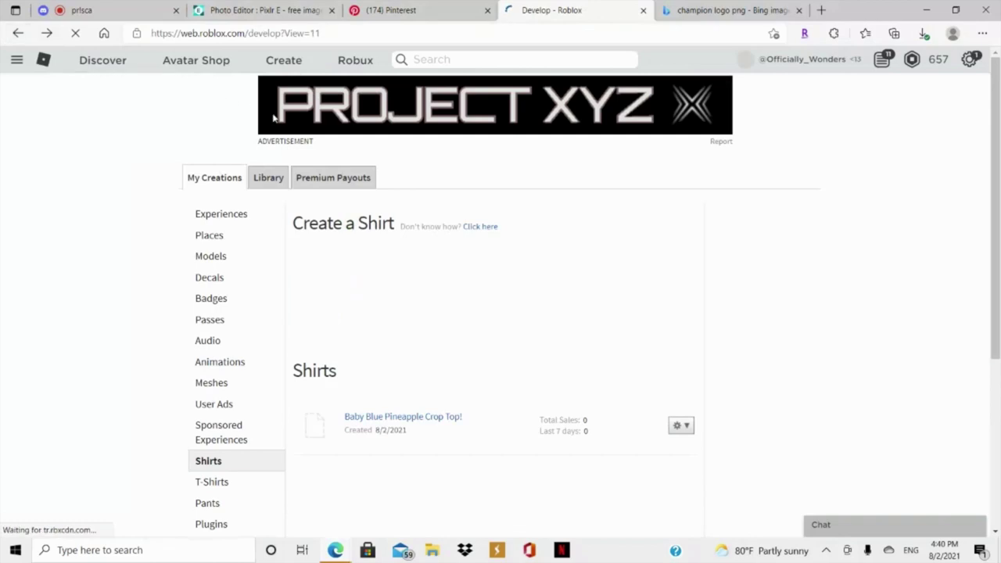
Upload "White Champion Crop Top!.png" from Downloads as a new shirt for 10 Robux, keeping the file name as the shirt name.
click(410, 267)
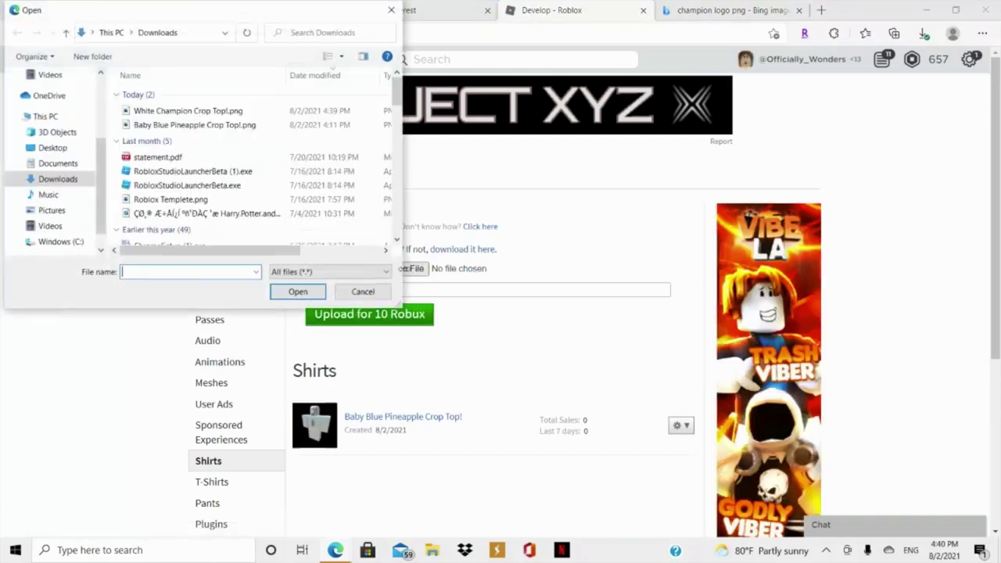
click(317, 112)
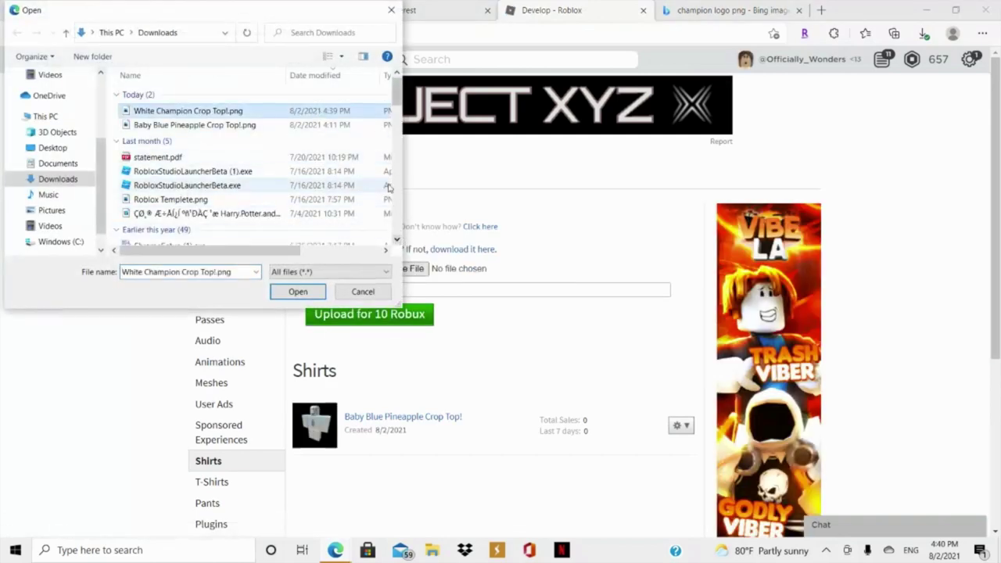
click(317, 291)
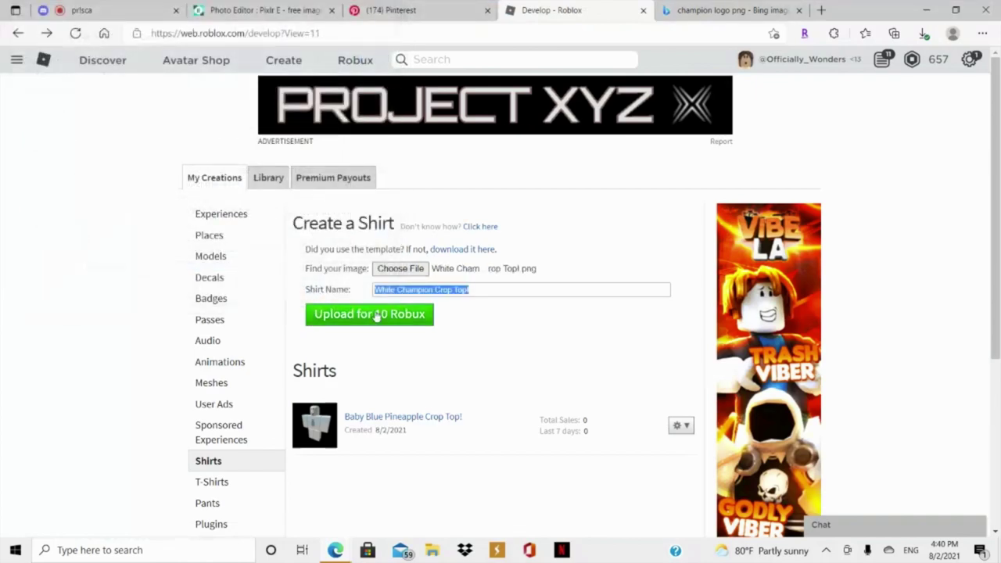
click(405, 313)
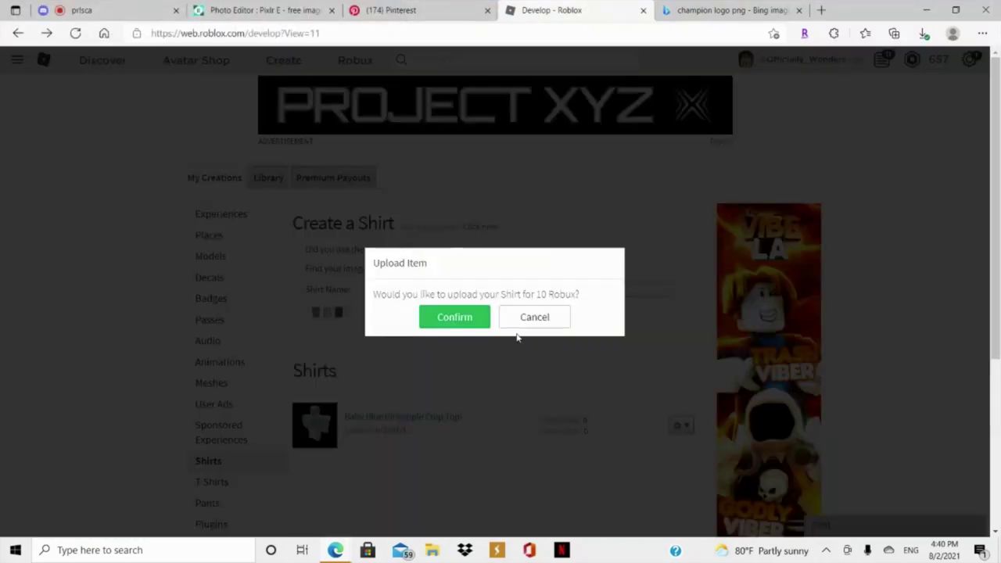
click(456, 318)
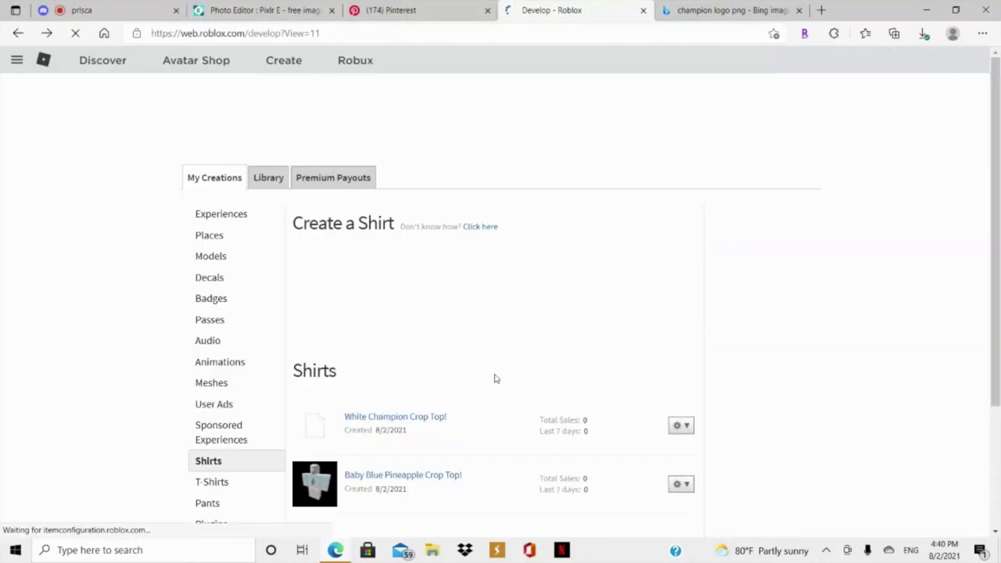
Open the configuration page of the Baby Blue Pineapple Crop Top and view its genre options without changing them.
scroll(514, 402, down, 2)
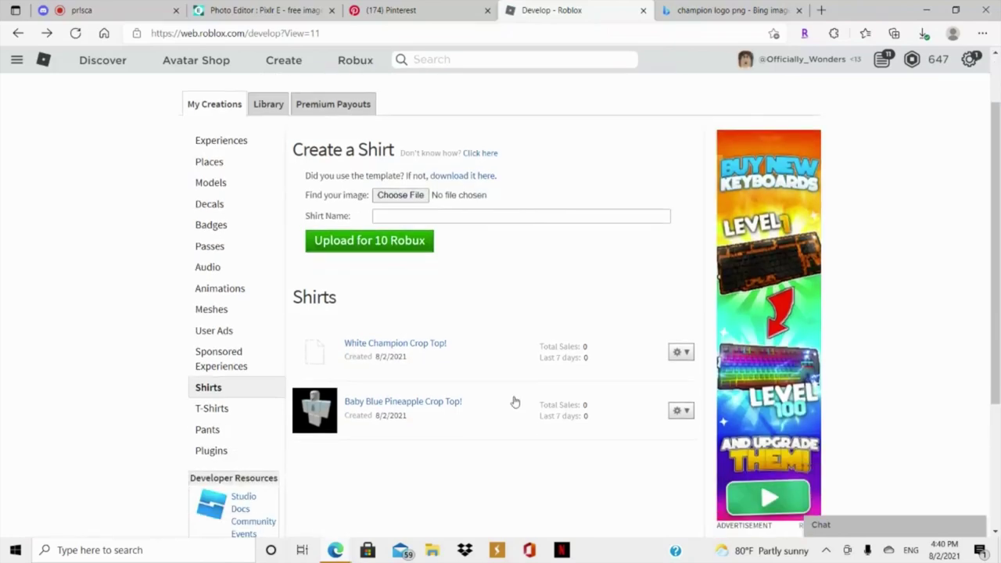
scroll(514, 402, up, 1)
click(383, 403)
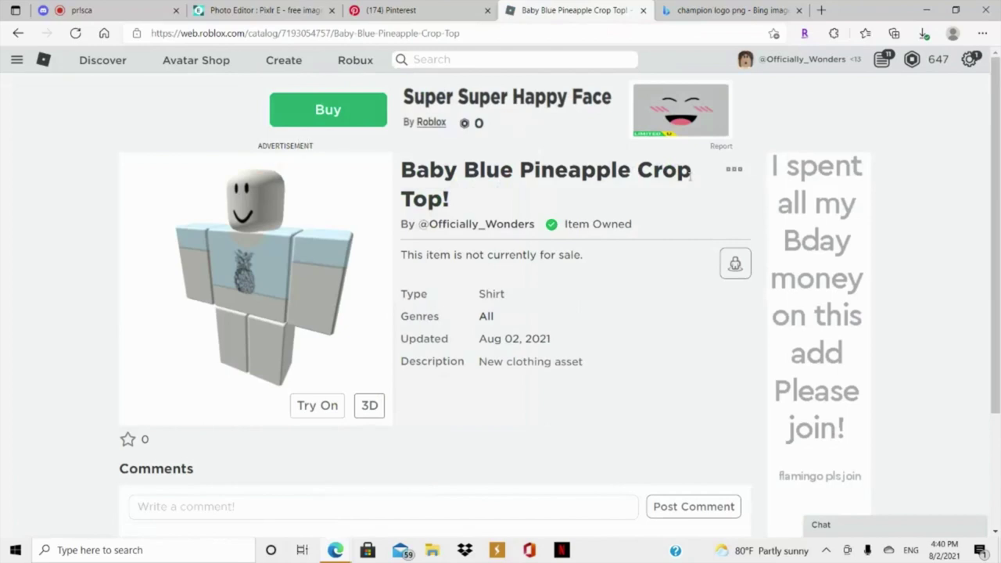
click(733, 171)
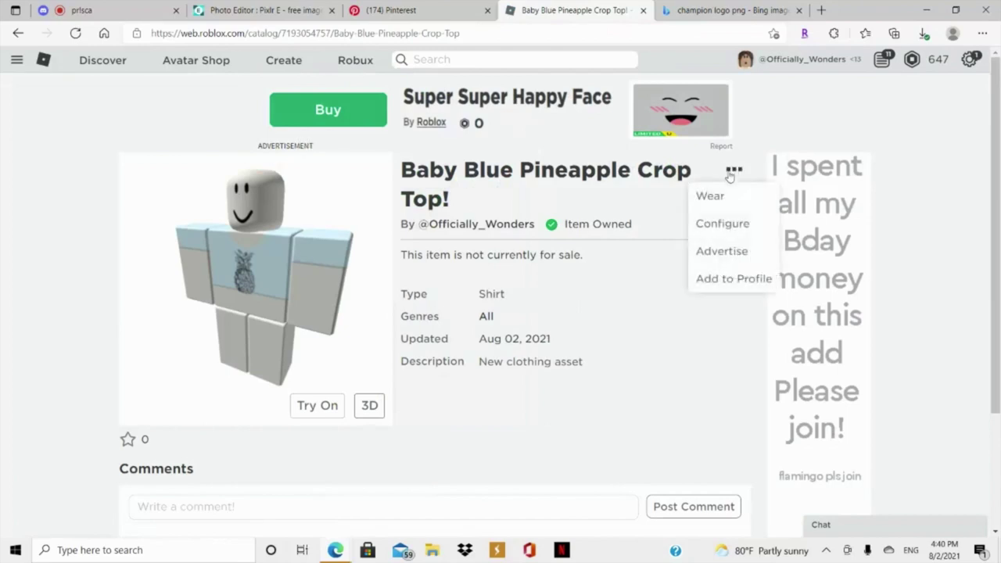
click(742, 230)
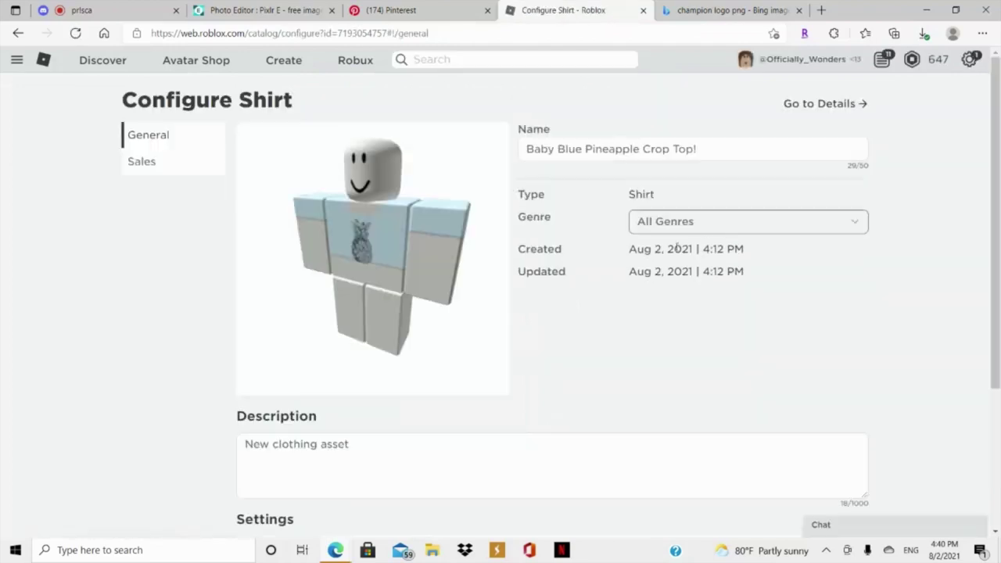
click(674, 227)
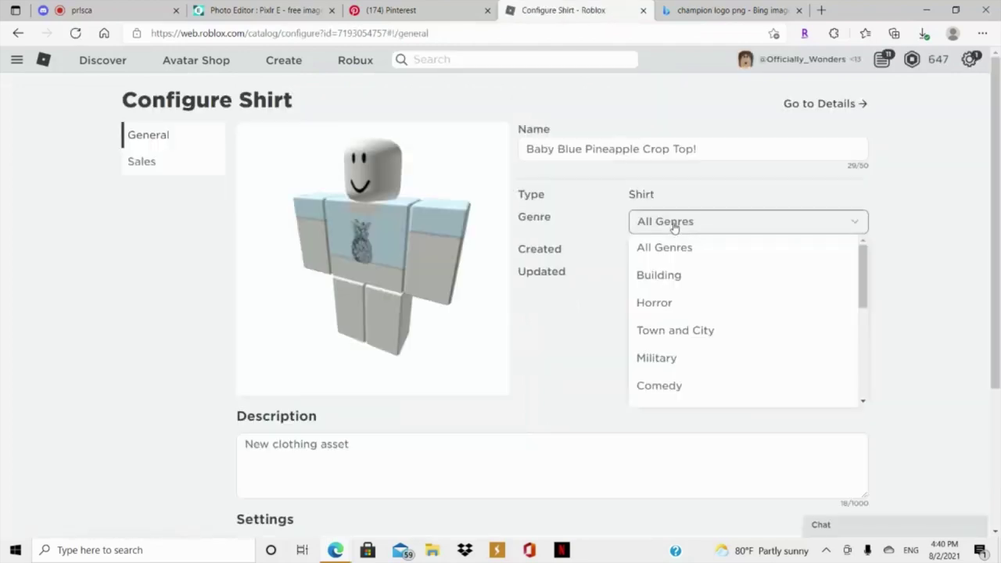
click(600, 294)
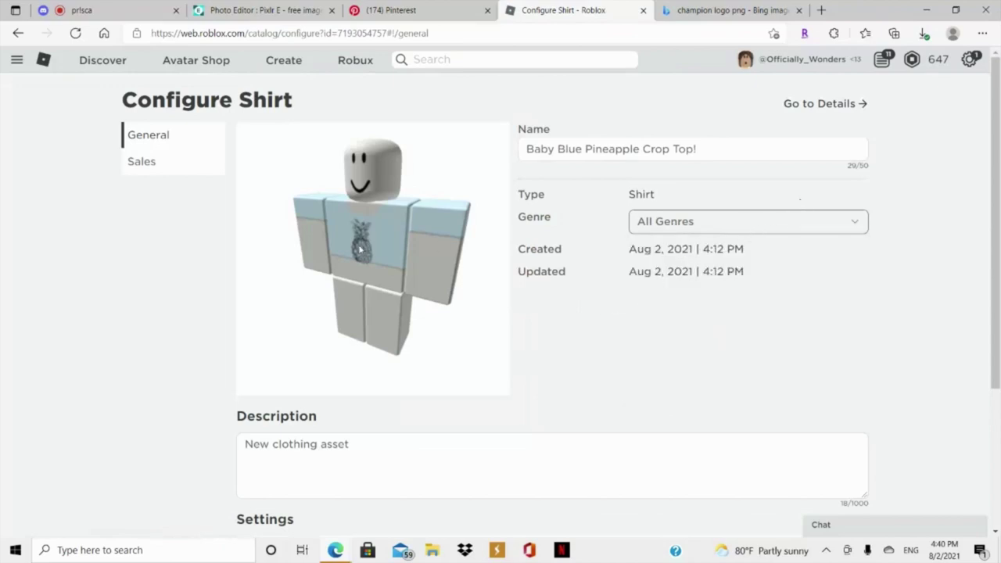
Put the Baby Blue Pineapple Crop Top on sale for 6 Robux, save, and add it to the profile from its details page.
click(161, 170)
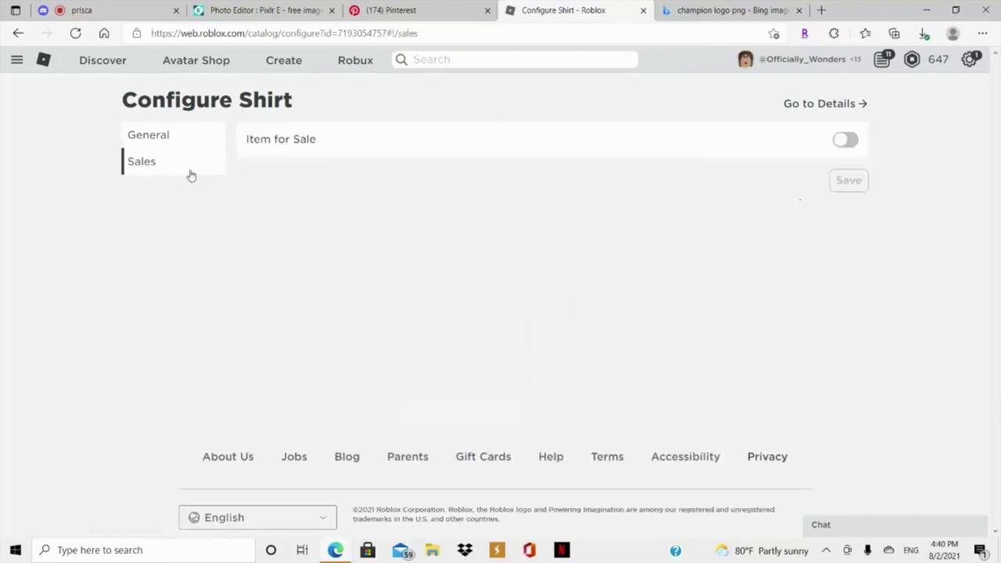
click(847, 142)
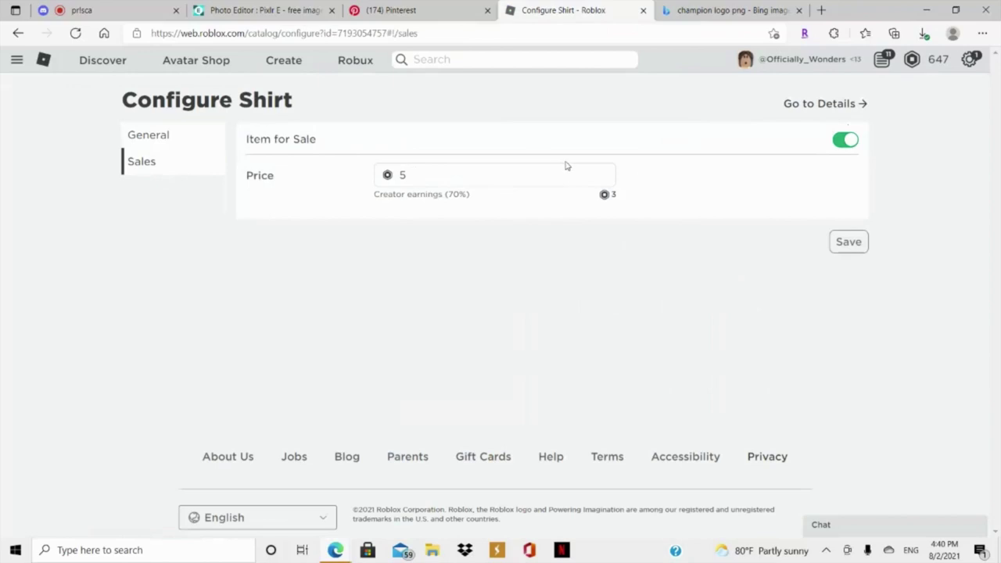
click(604, 174)
click(848, 243)
click(849, 106)
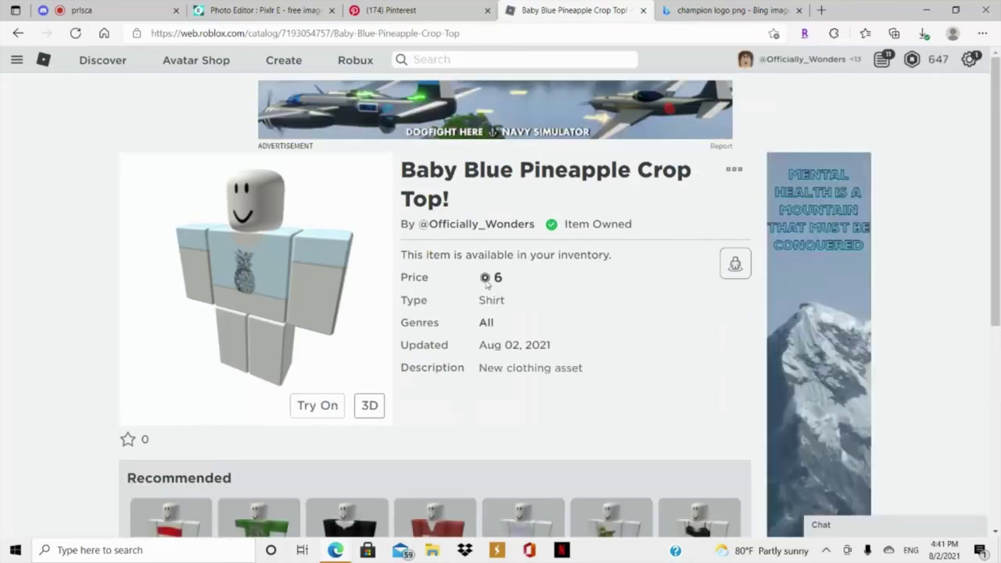
click(734, 169)
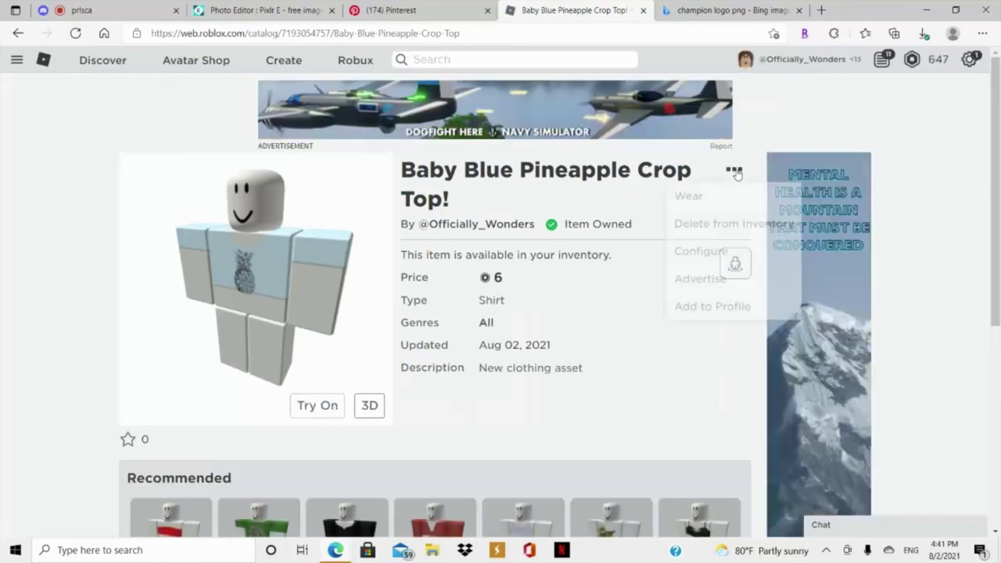
click(713, 309)
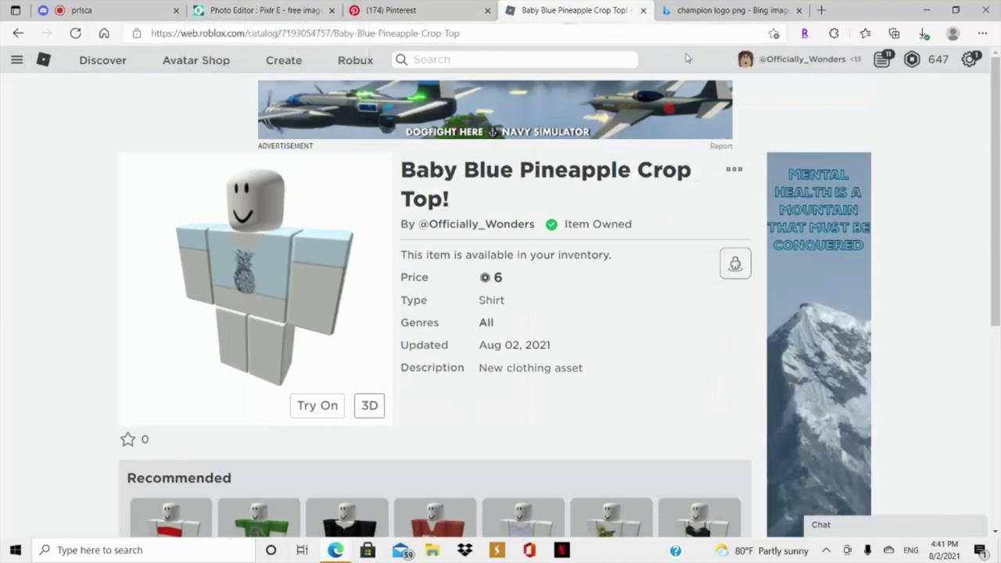
Open the account's own profile, check the clothing among its creations, and open the Baby Blue Pineapple Crop Top.
click(765, 63)
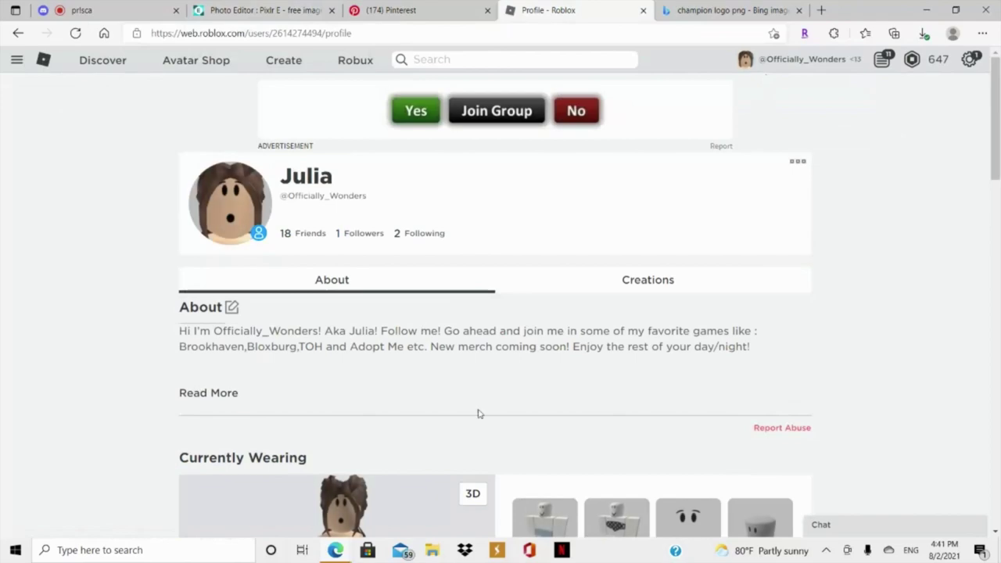
scroll(447, 431, down, 5)
scroll(419, 413, down, 7)
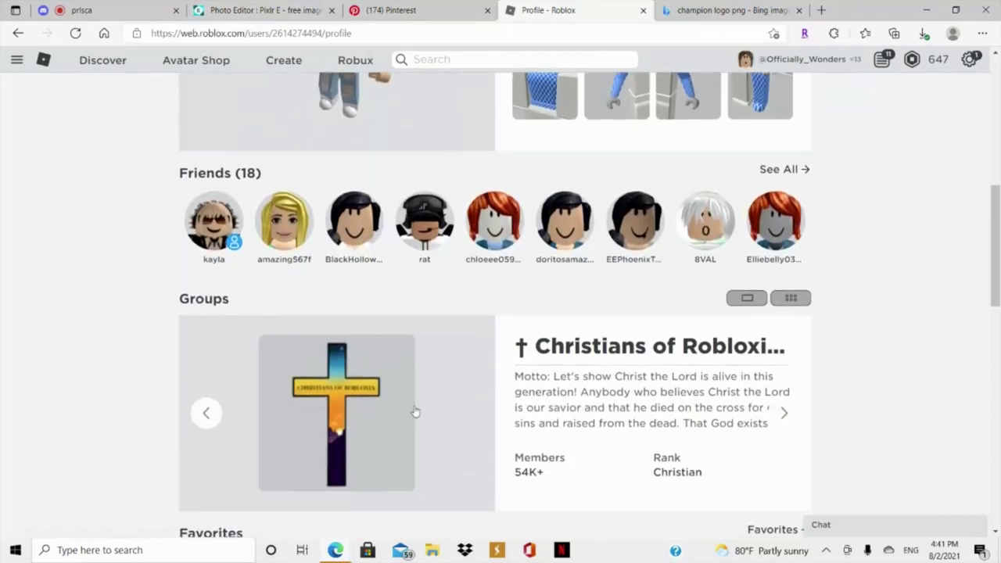
scroll(416, 411, up, 10)
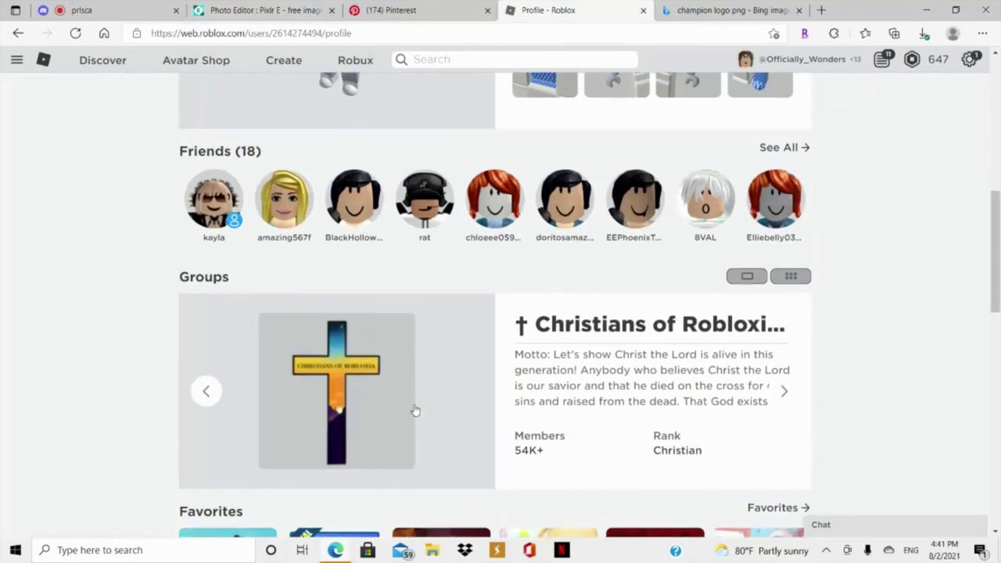
click(650, 219)
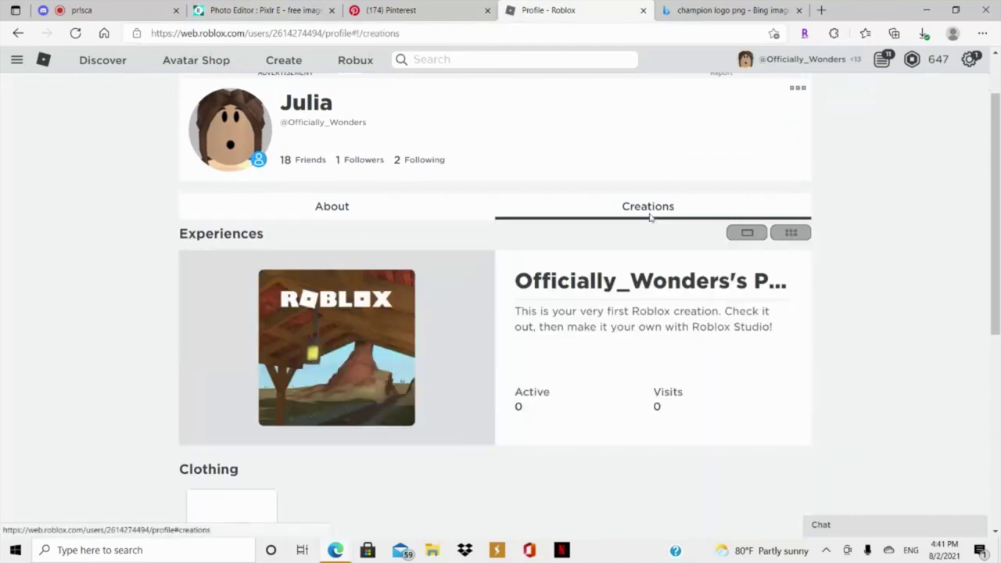
scroll(630, 253, down, 3)
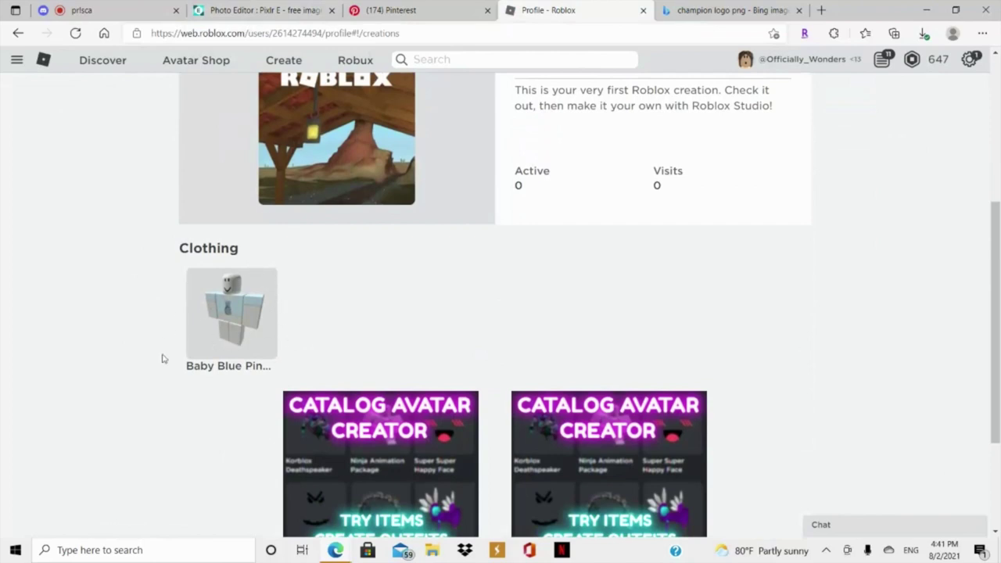
click(223, 349)
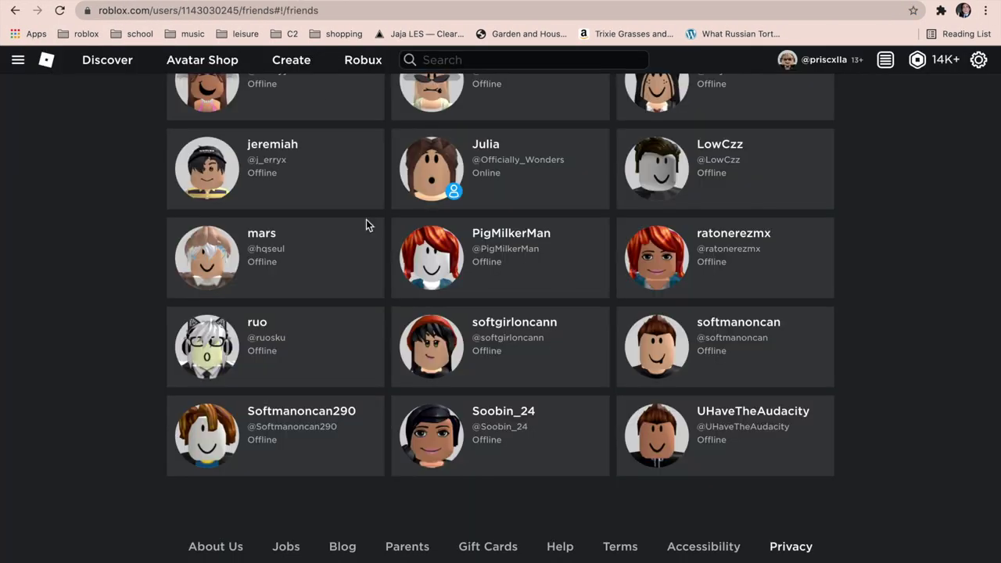
From the second account's friends list, open the creator's profile creations and buy the Baby Blue Pineapple Crop Top for 6 Robux.
scroll(366, 226, up, 3)
click(444, 290)
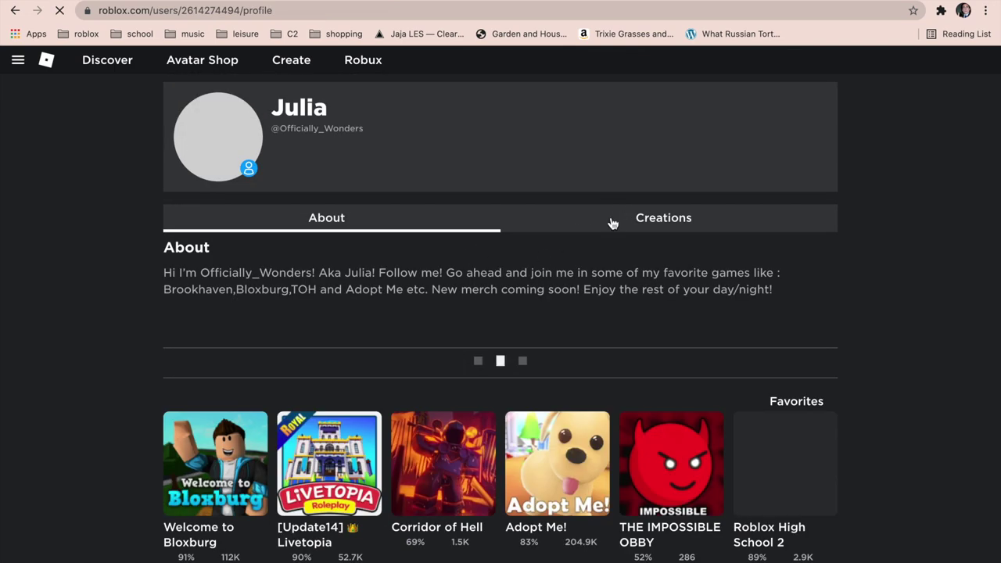
click(613, 224)
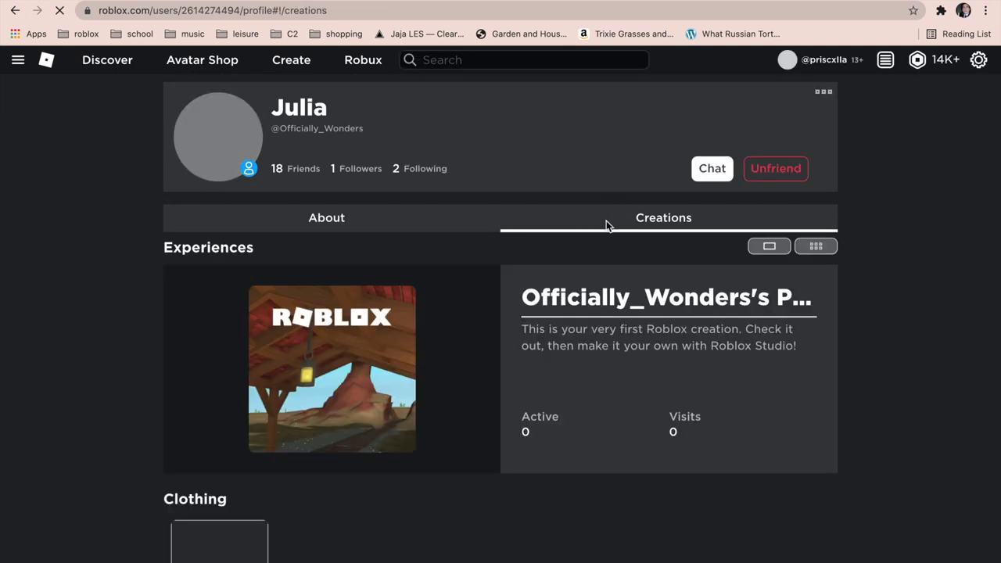
scroll(197, 510, down, 2)
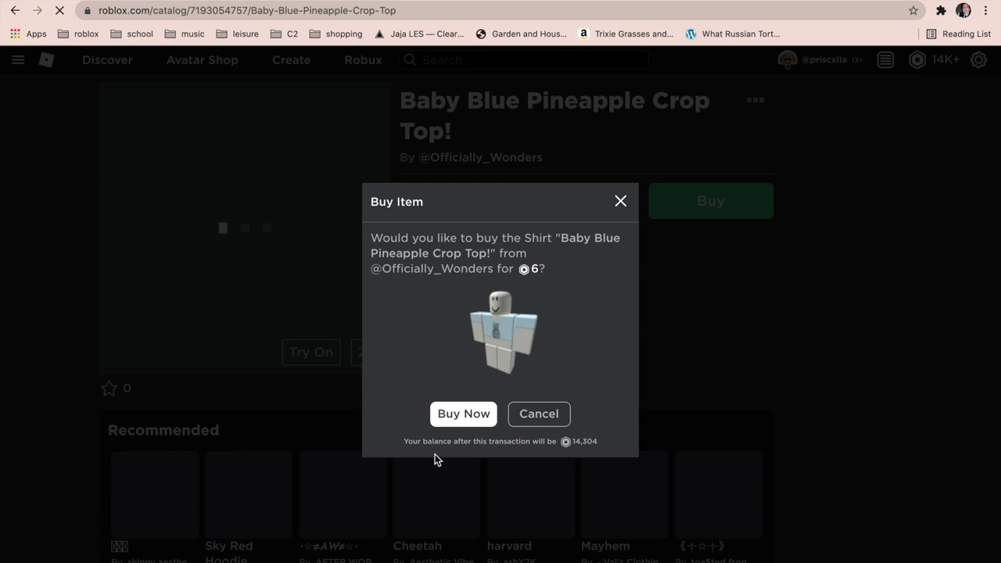
click(461, 414)
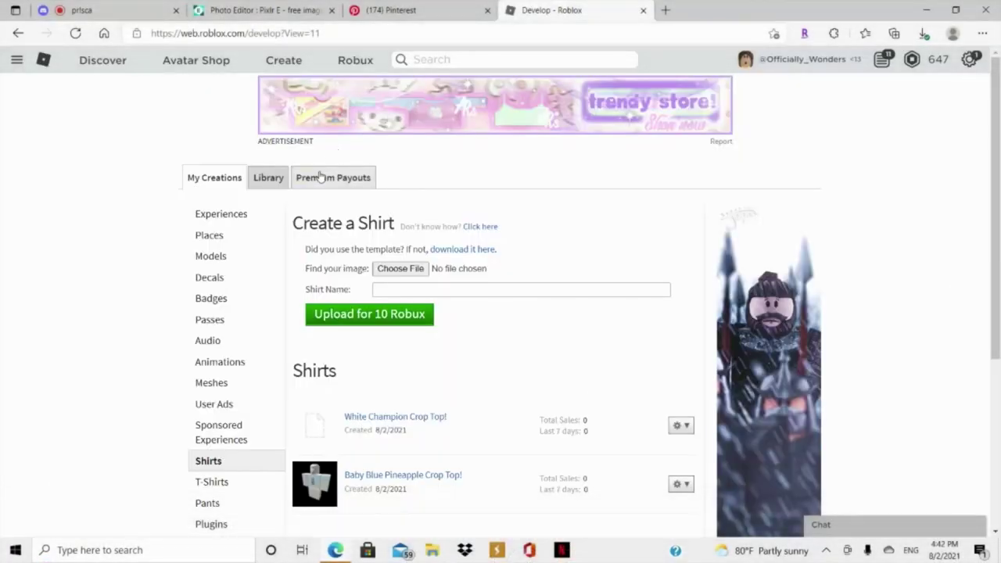
On the seller's account, view the Robux purchase page and open the transactions summary to check sales income.
scroll(729, 208, down, 2)
scroll(728, 208, up, 1)
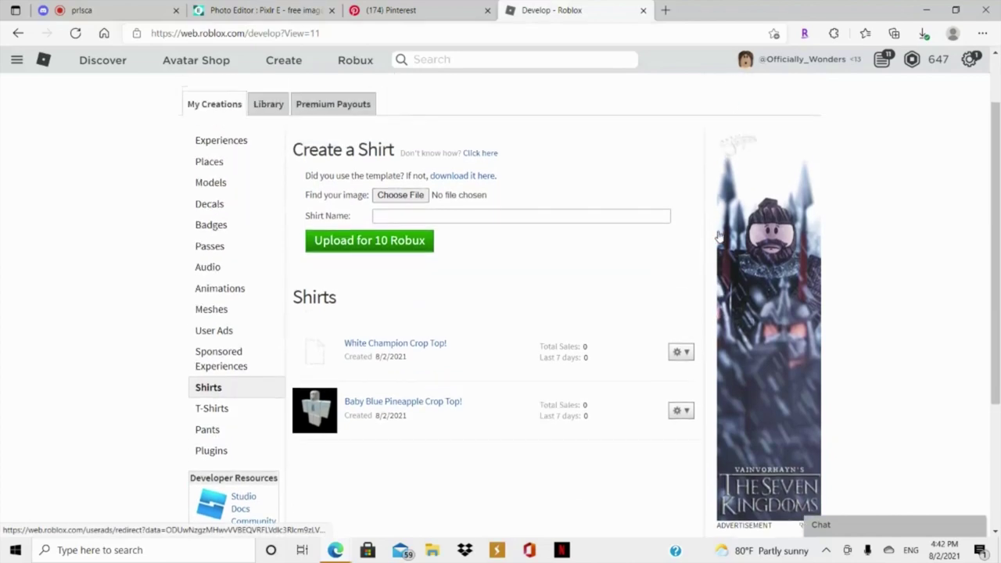
click(348, 61)
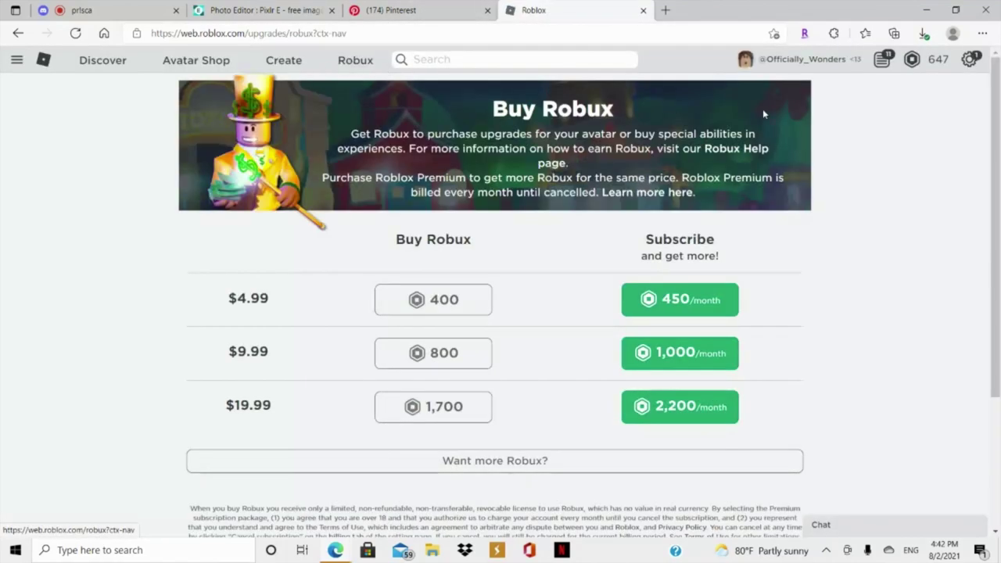
click(937, 68)
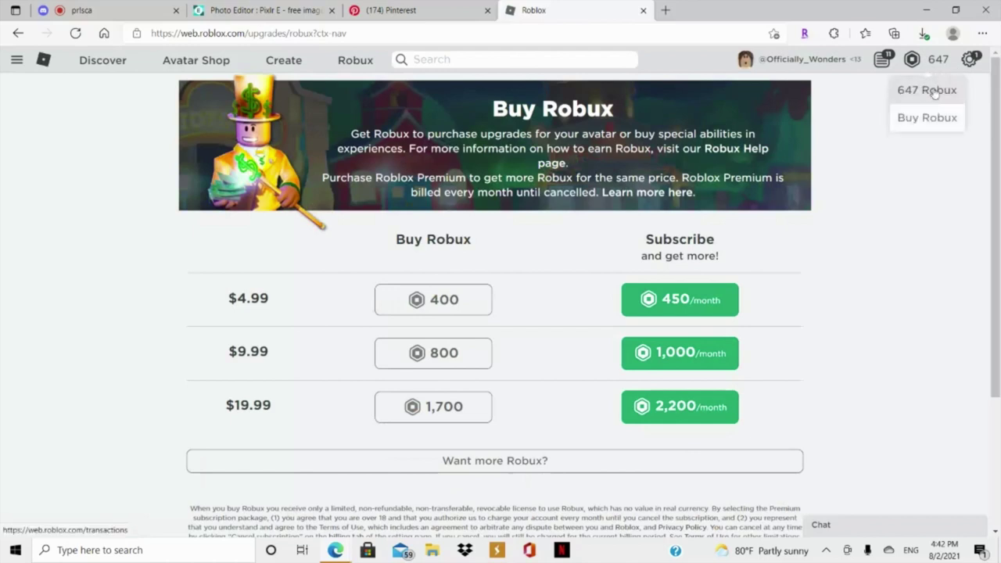
click(935, 93)
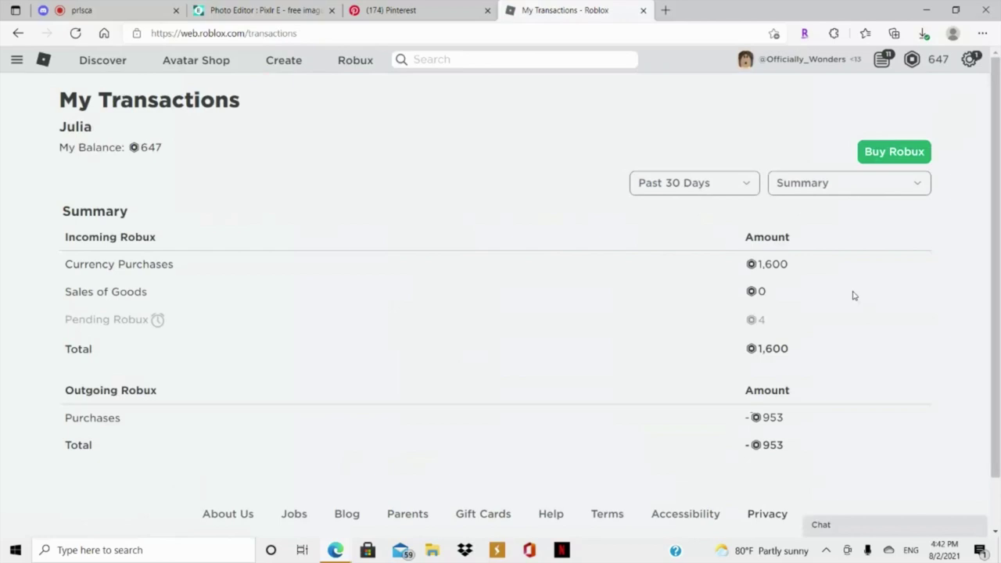